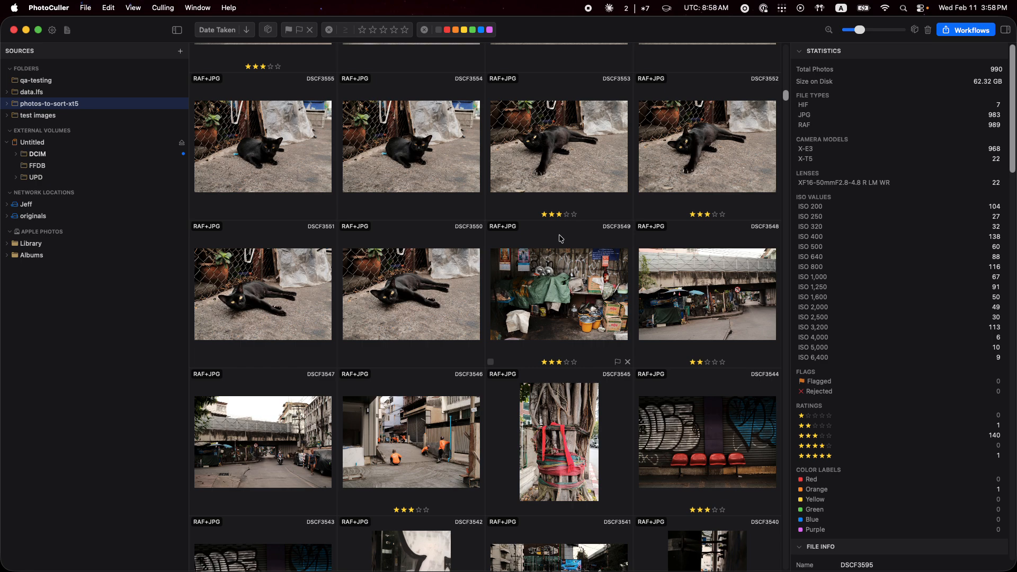
# Open photo DSCF3555 in the full-size viewer with focus peaking on and the clipping overlay and histogram off.
pyautogui.click(318, 134)
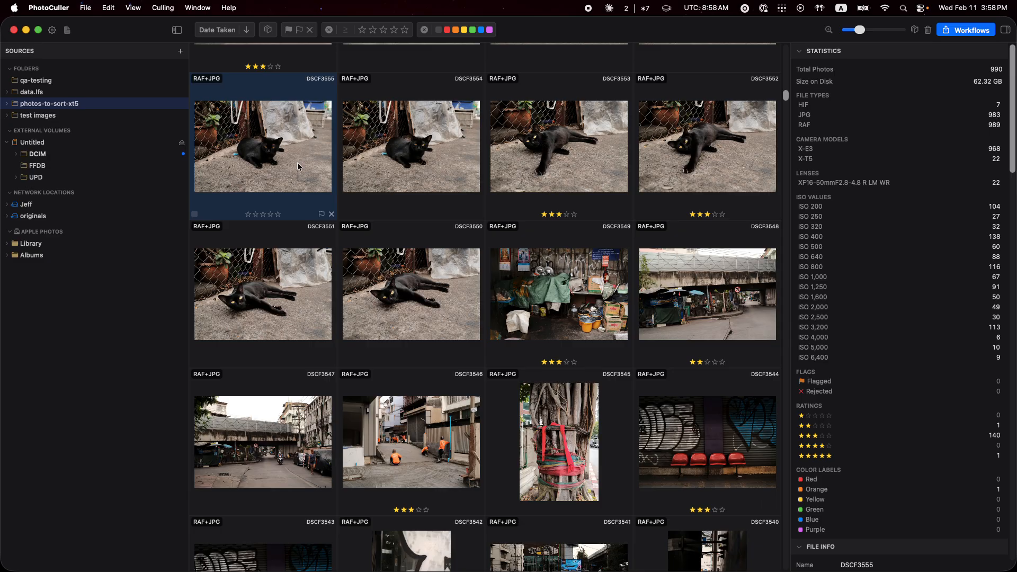
pyautogui.doubleClick(306, 152)
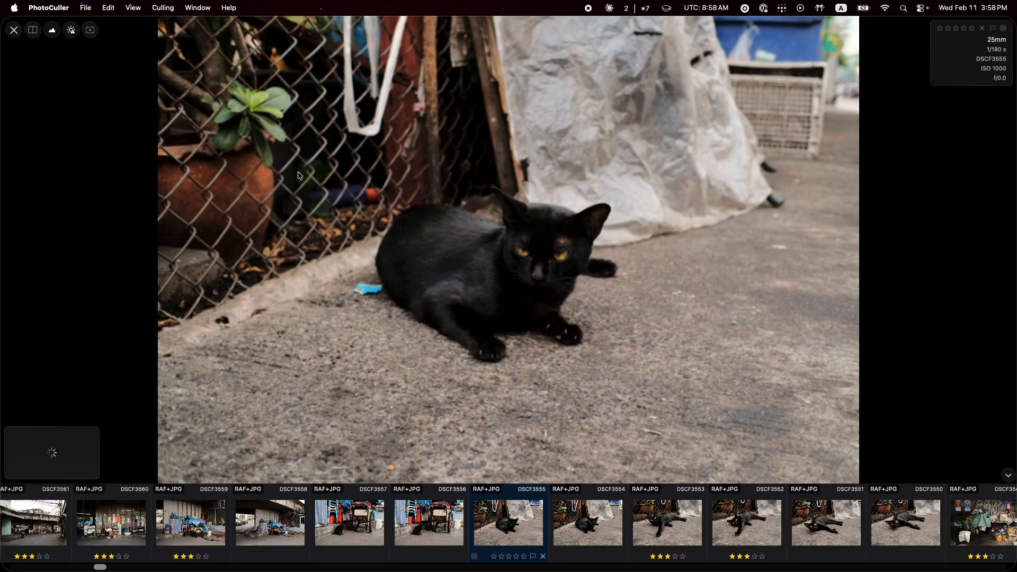
pyautogui.click(91, 30)
pyautogui.click(71, 30)
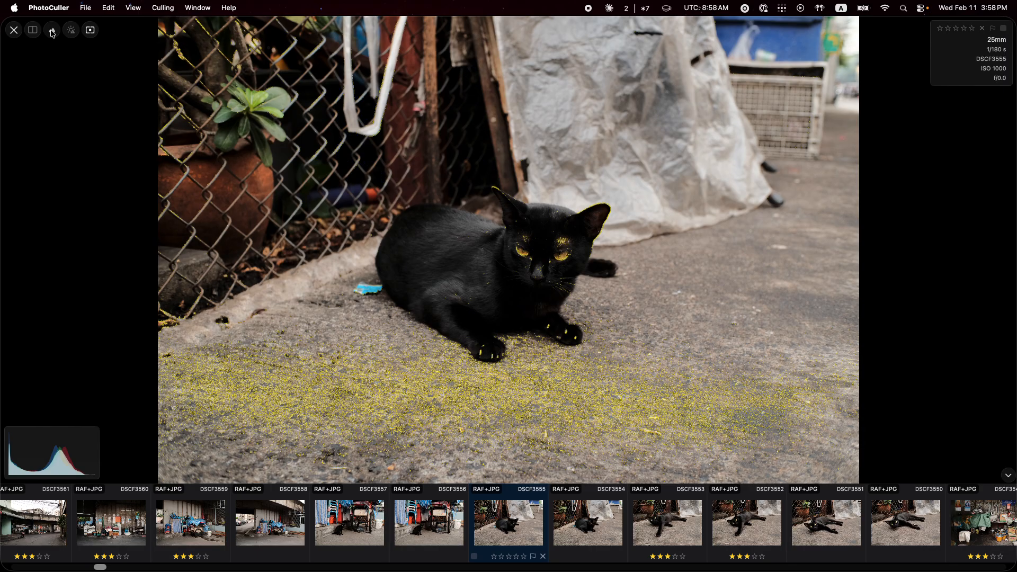
pyautogui.click(52, 32)
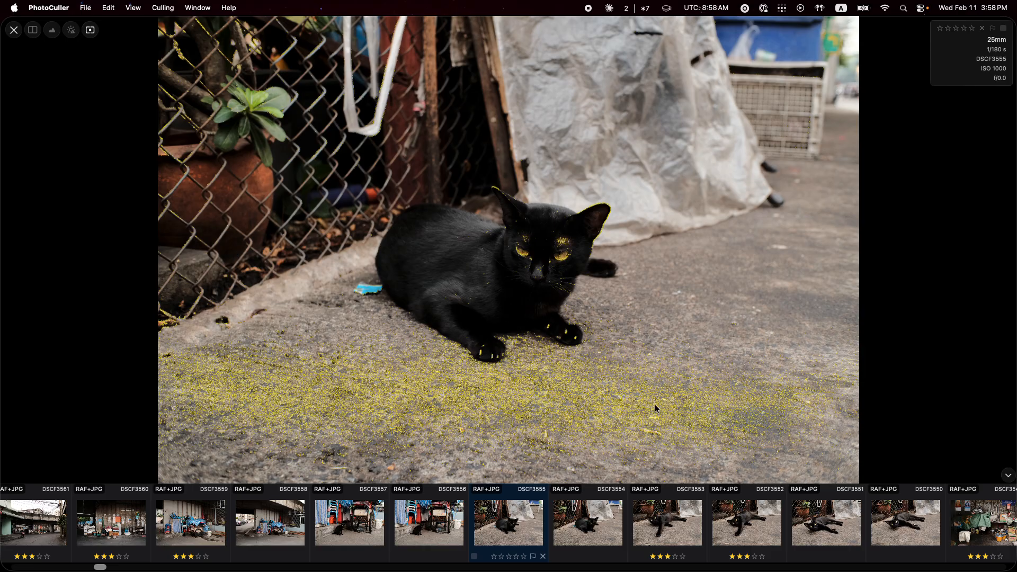
# Step through the cat photos and compare the in-focus areas of DSCF3552 and DSCF3553, including a closer view.
pyautogui.press('Right')
pyautogui.press('Right')
pyautogui.press('Right')
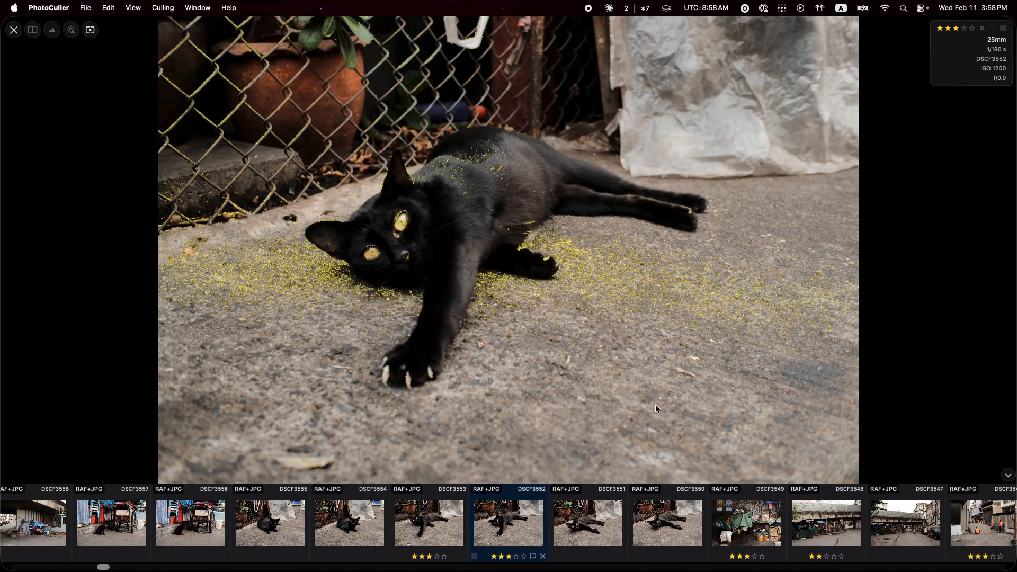
pyautogui.scroll(5, 419, 258)
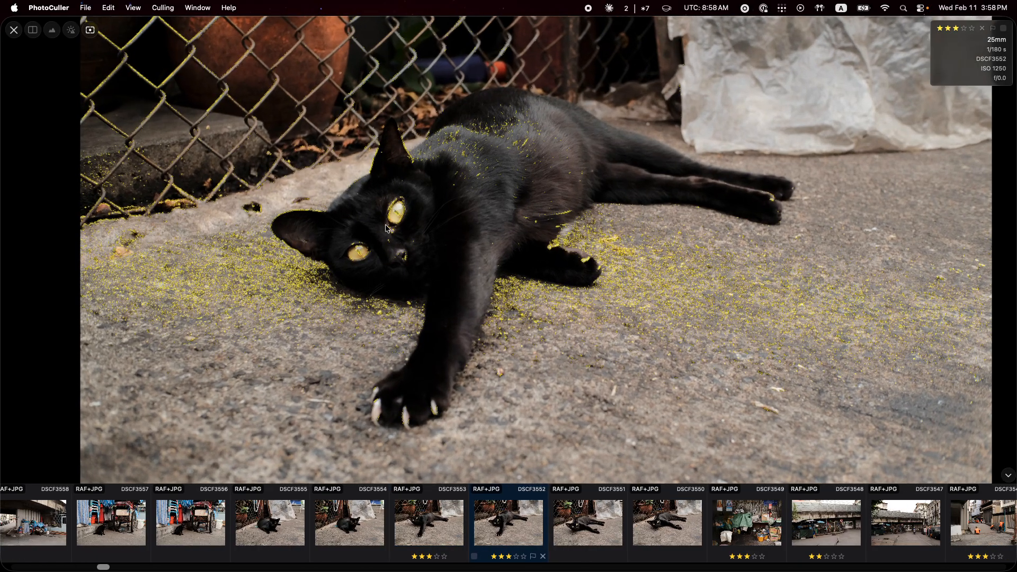
pyautogui.scroll(-5, 381, 242)
pyautogui.press('Right')
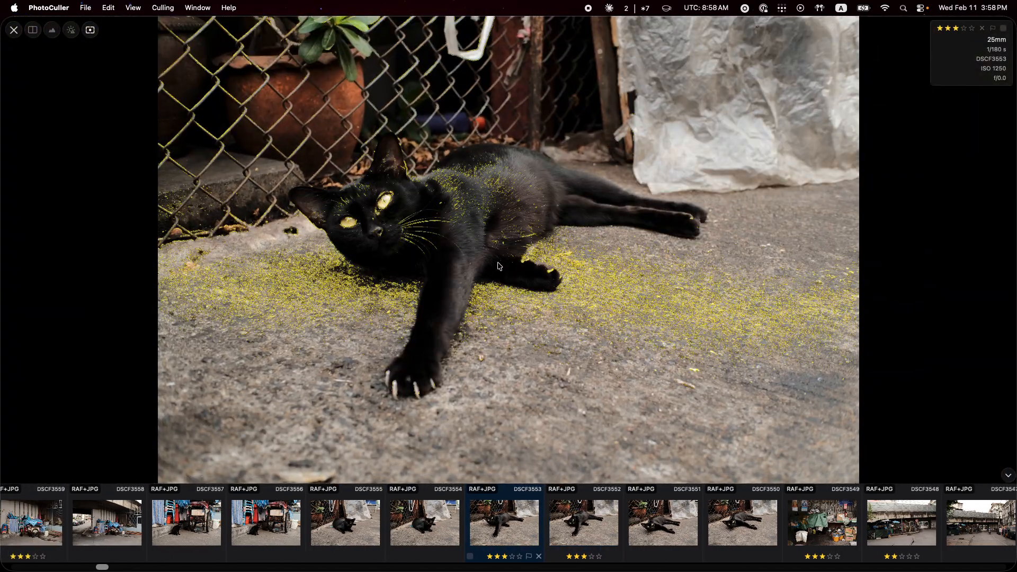
pyautogui.press('Right')
pyautogui.press('Left')
pyautogui.press('Left')
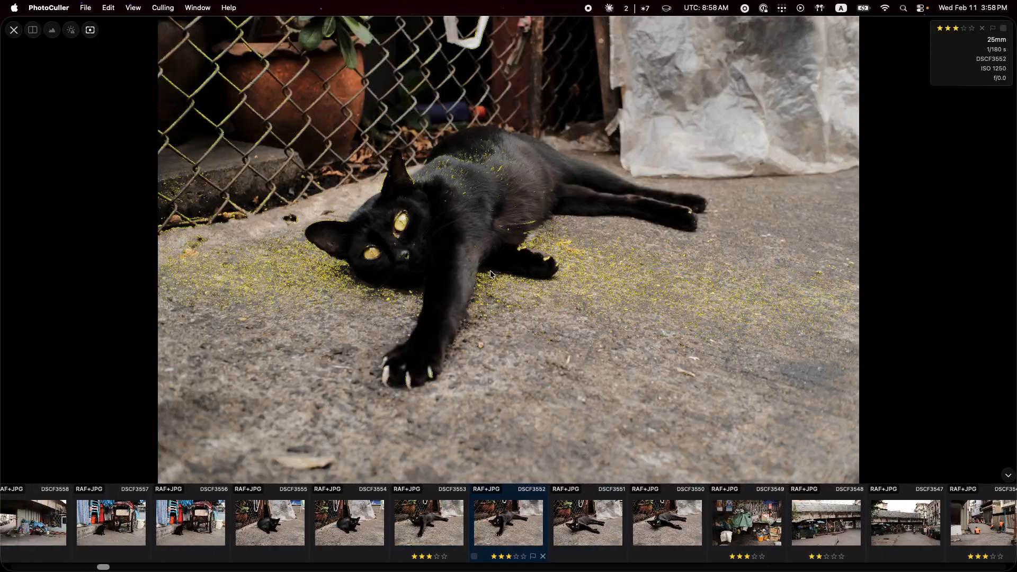
pyautogui.press('Right')
pyautogui.press('Left')
# Turn off focus peaking on DSCF3552, return to the photo grid and select DSCF3553.
pyautogui.press('f')
pyautogui.press('f')
pyautogui.click(90, 30)
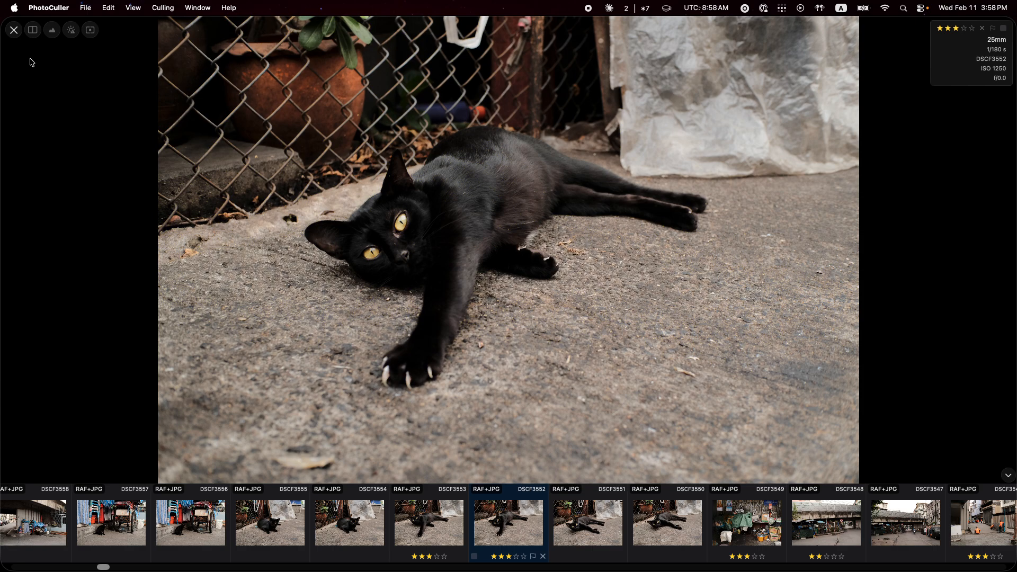
pyautogui.click(14, 30)
pyautogui.click(513, 147)
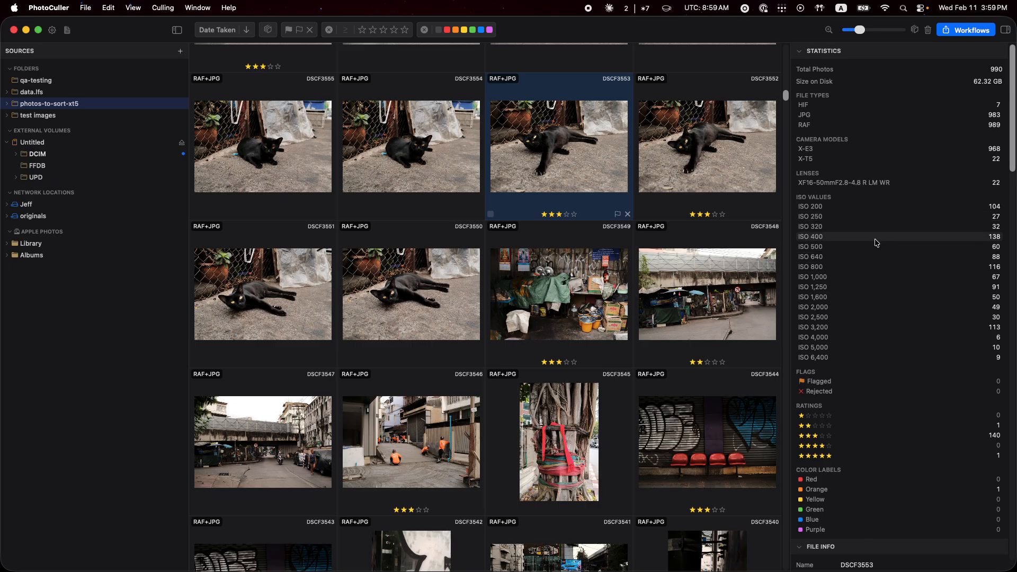
# Filter the photos by ISO 800 and ISO 1,600 together with the X-T5 camera model.
pyautogui.click(866, 272)
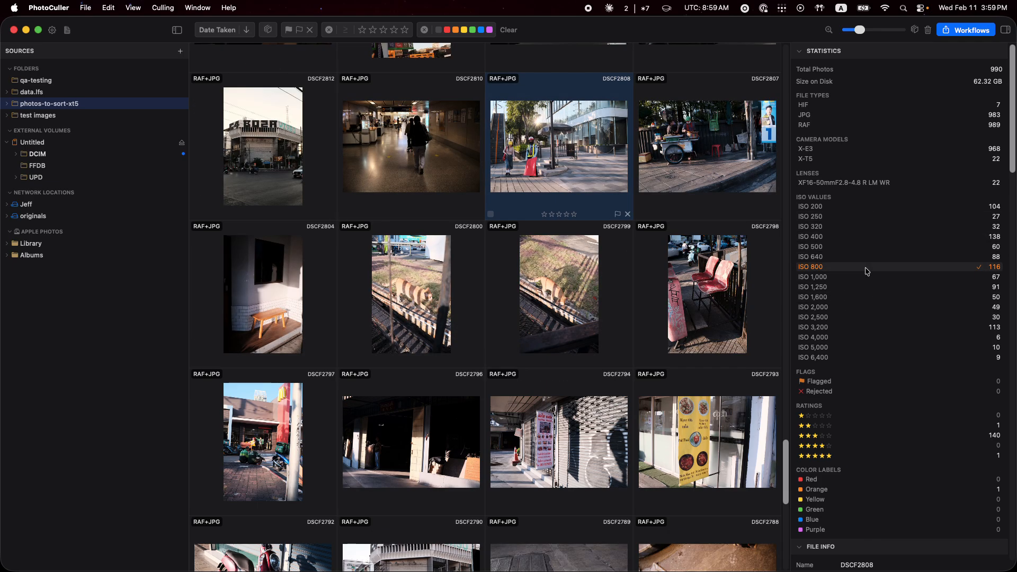
pyautogui.click(851, 298)
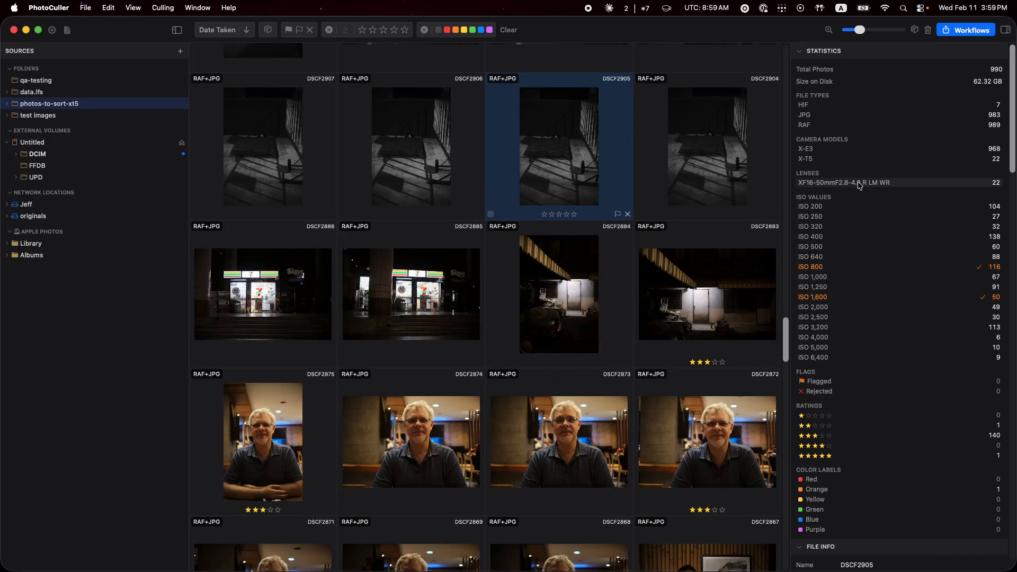
pyautogui.click(842, 160)
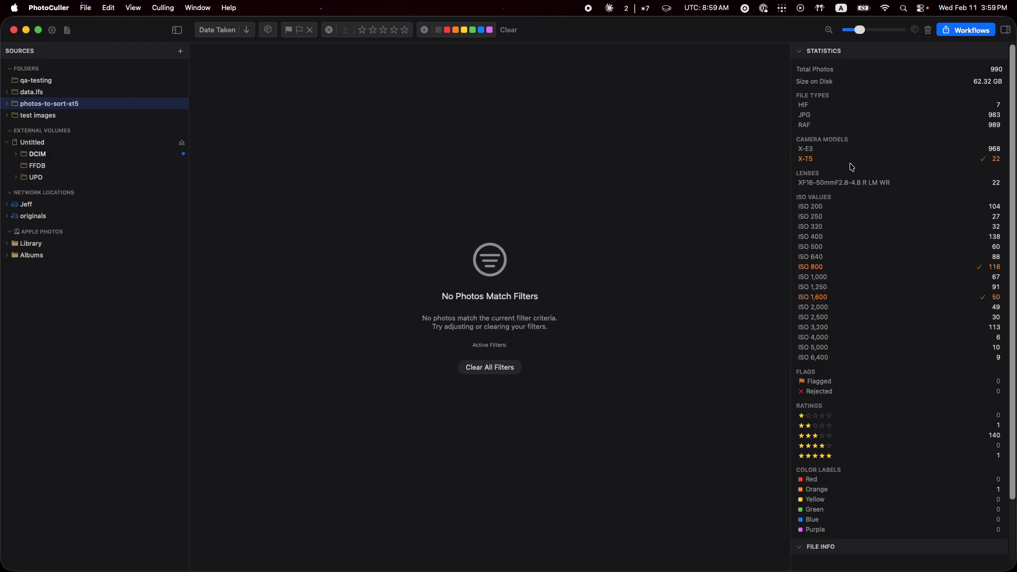
# Remove the ISO and camera filters, and try filtering by the XF16-50mmF2.8-4.8 R LM WR lens before clearing that filter too.
pyautogui.click(839, 301)
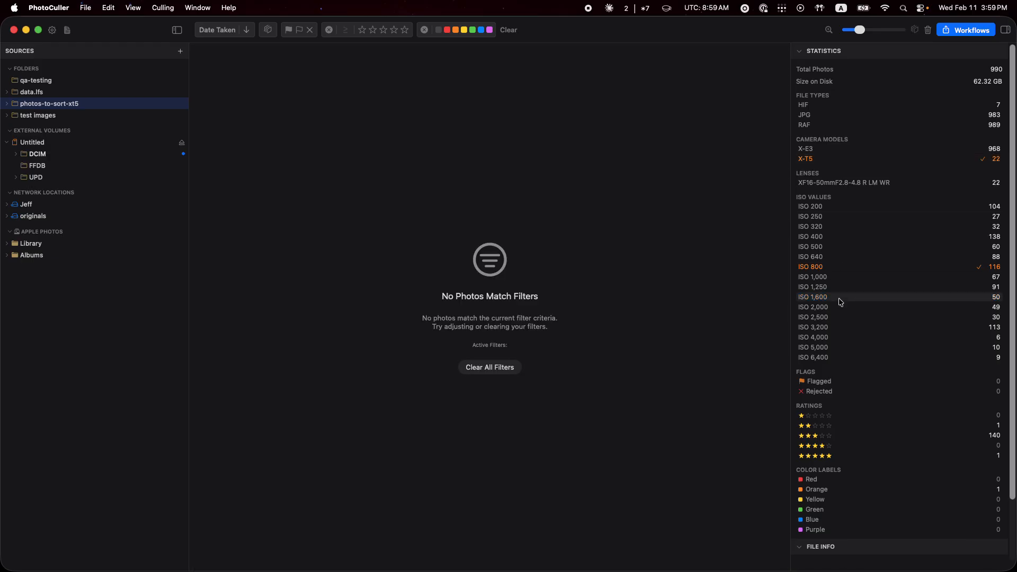
pyautogui.click(836, 267)
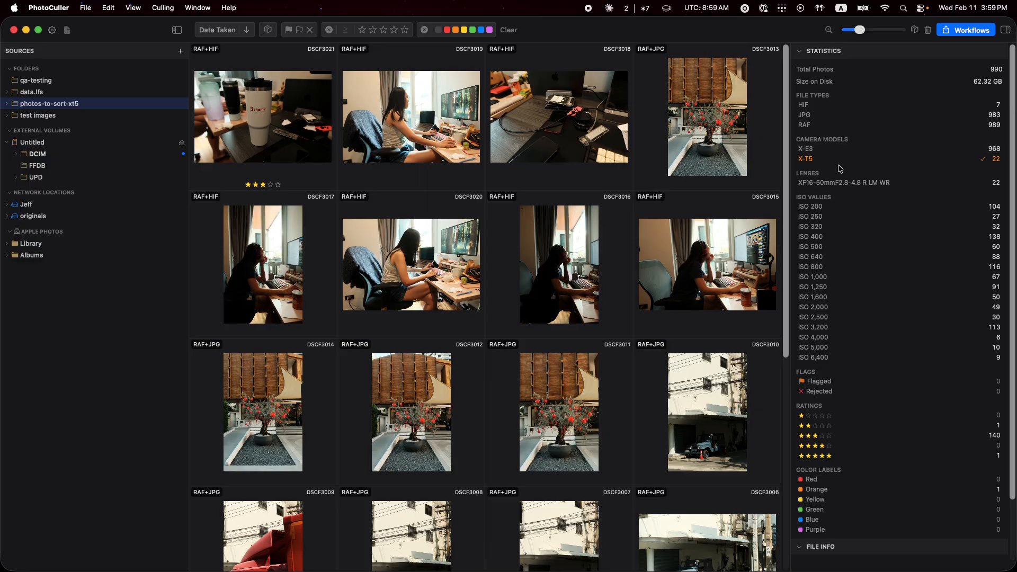
pyautogui.click(837, 159)
pyautogui.click(853, 183)
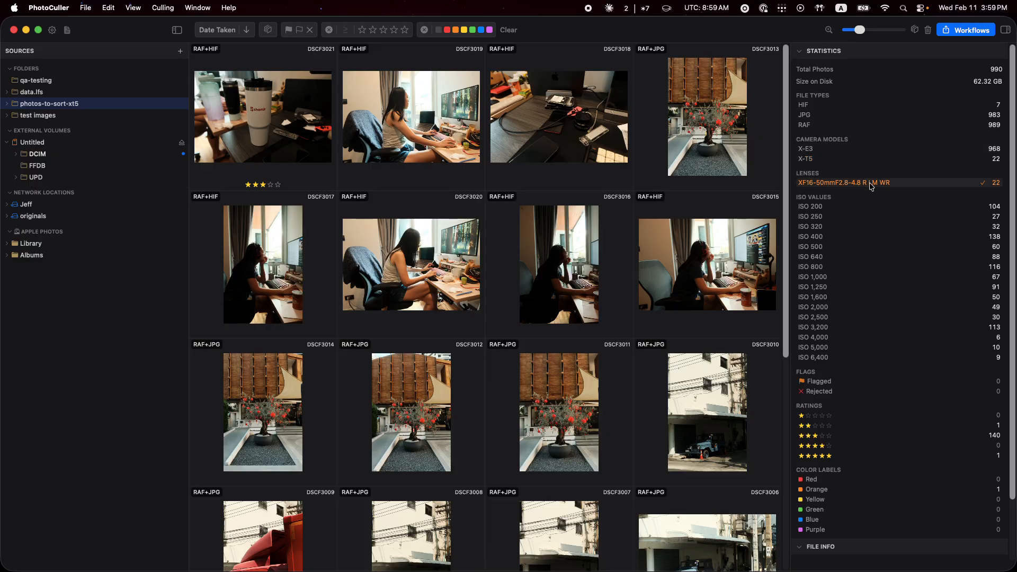
pyautogui.click(870, 184)
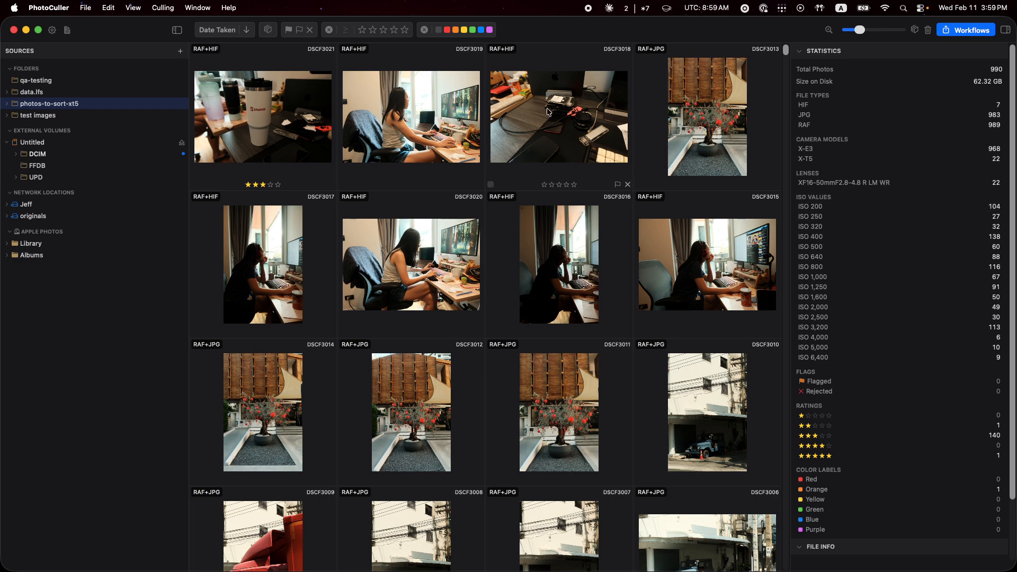
# Select photos DSCF3021 and DSCF3019 in turn to examine their file info, and browse further through the grid.
pyautogui.click(474, 148)
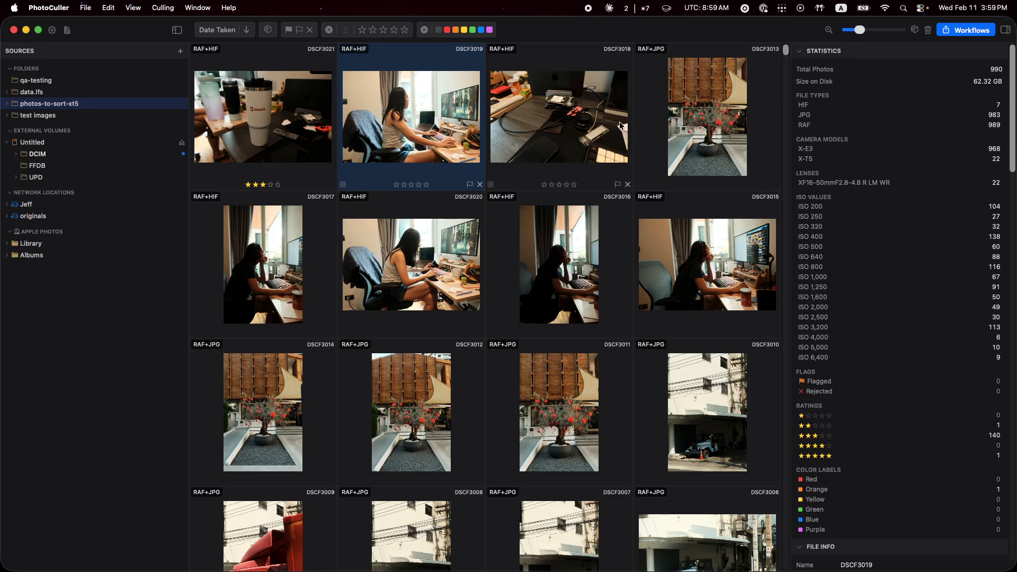
pyautogui.click(292, 117)
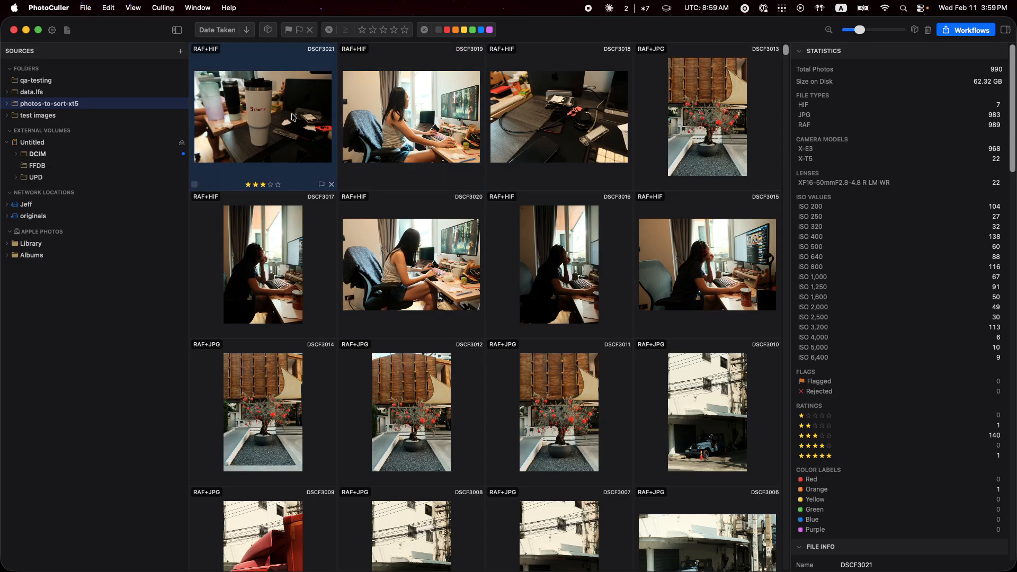
pyautogui.scroll(-6, 901, 339)
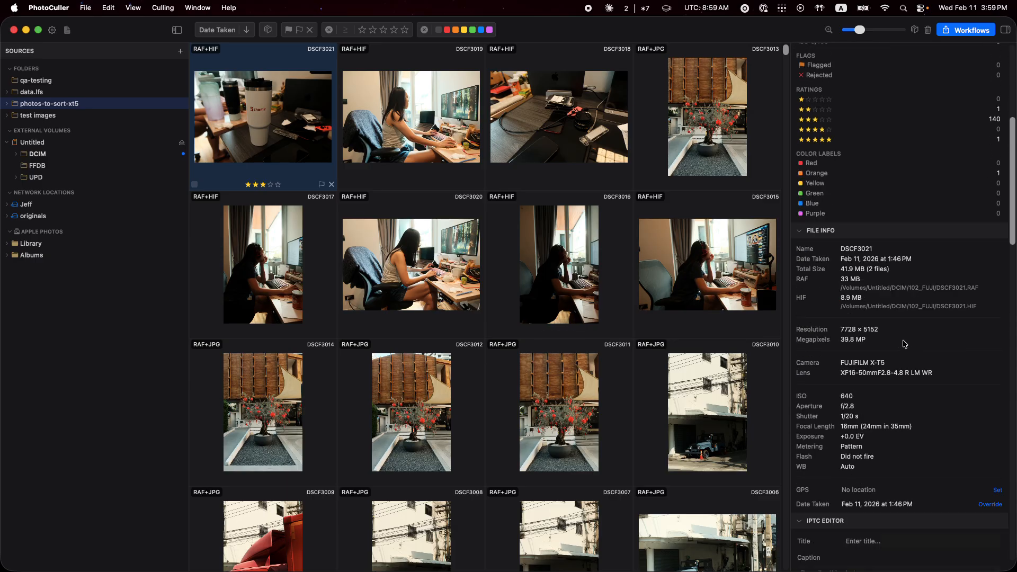
pyautogui.scroll(-2, 890, 339)
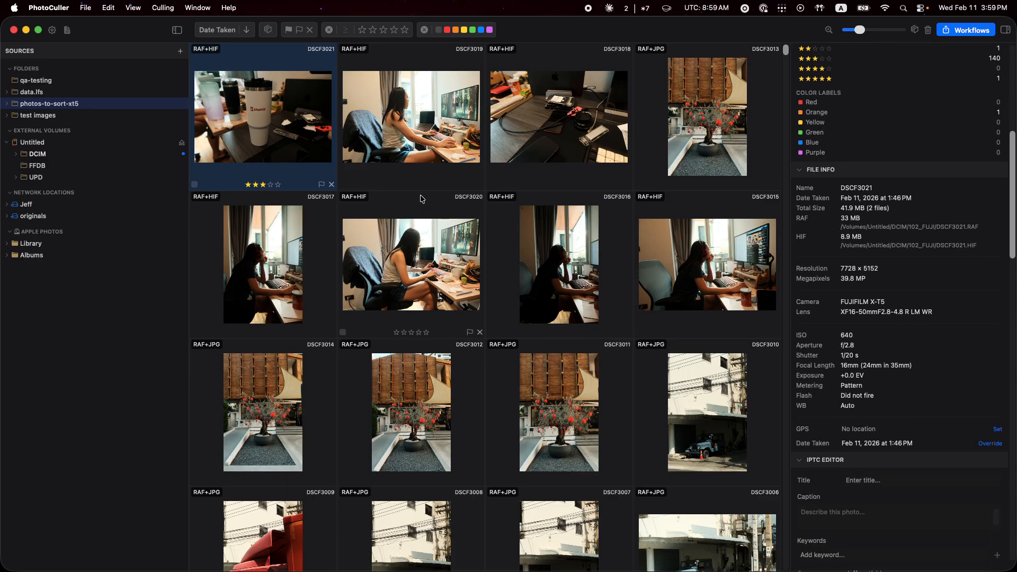
pyautogui.click(418, 174)
pyautogui.scroll(-20, 426, 227)
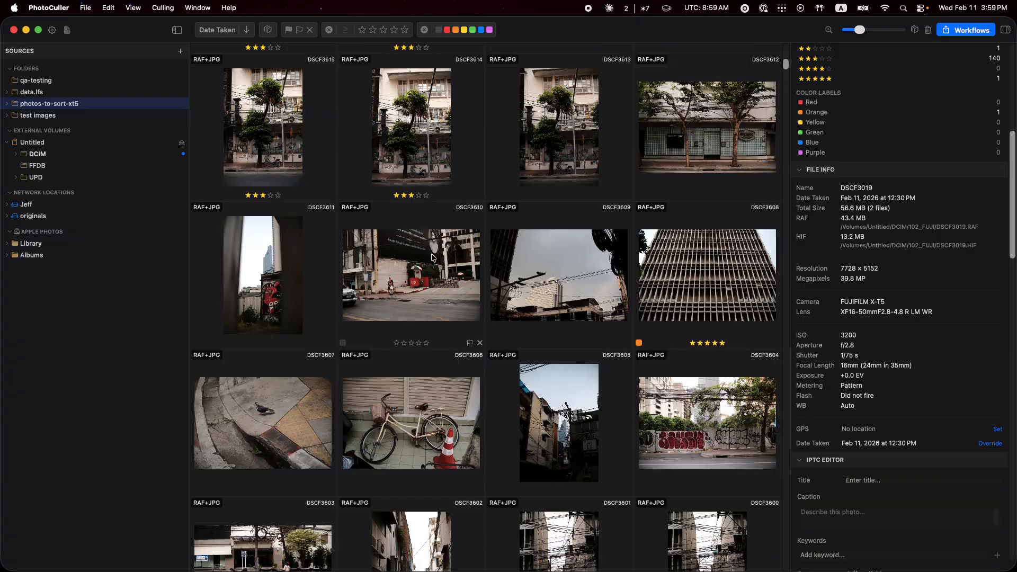
pyautogui.scroll(-10, 432, 258)
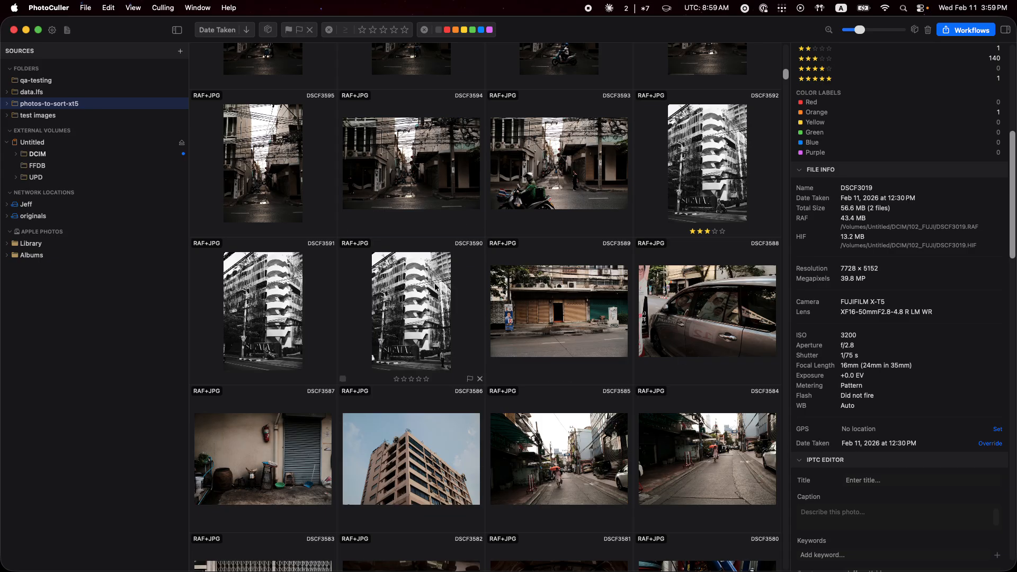
# For photo DSCF3590, open the GPS location map and the date-taken override, and dismiss both without entering anything.
pyautogui.click(469, 297)
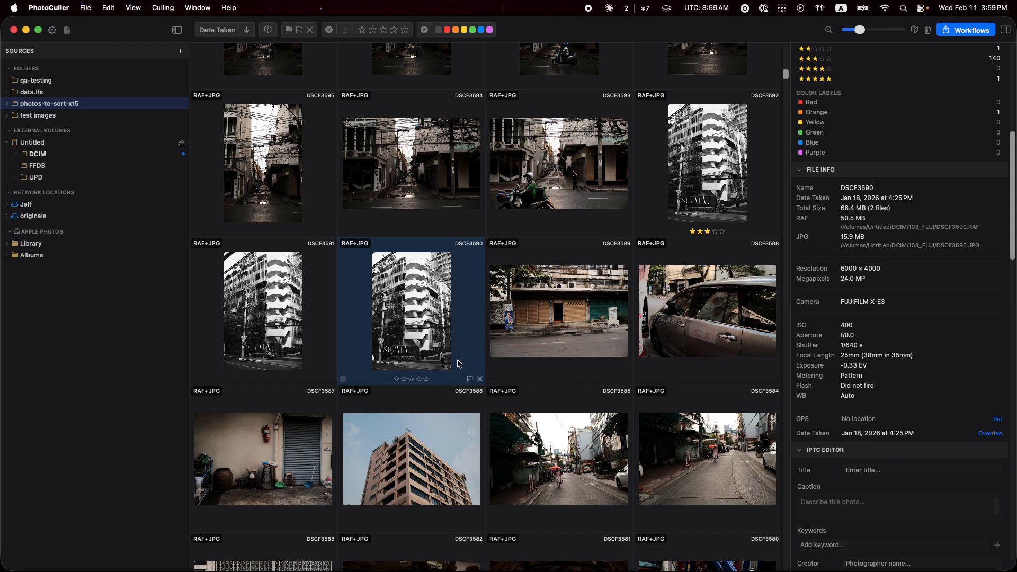
pyautogui.click(1000, 421)
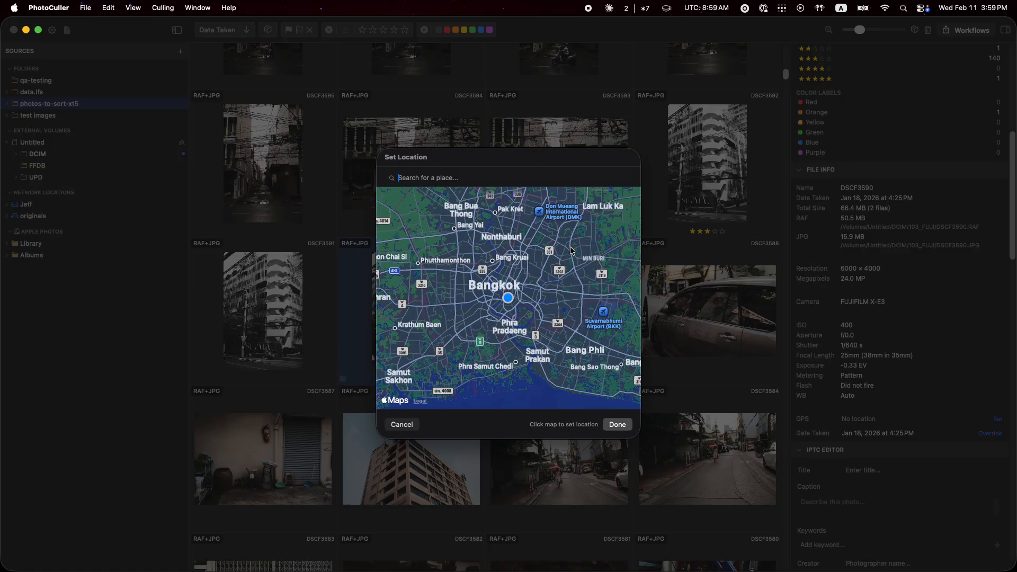
pyautogui.scroll(-5, 576, 309)
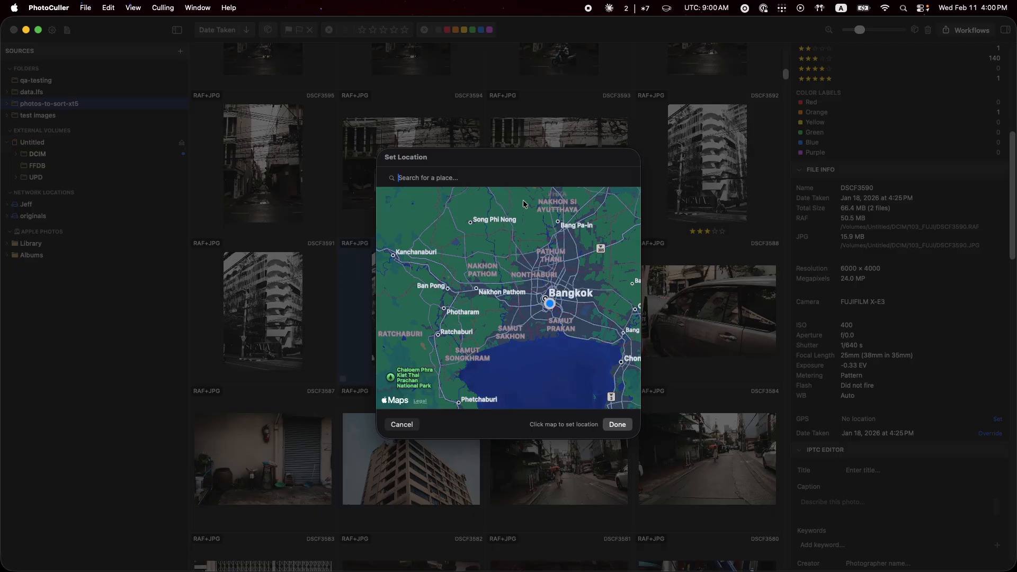
pyautogui.press('Escape')
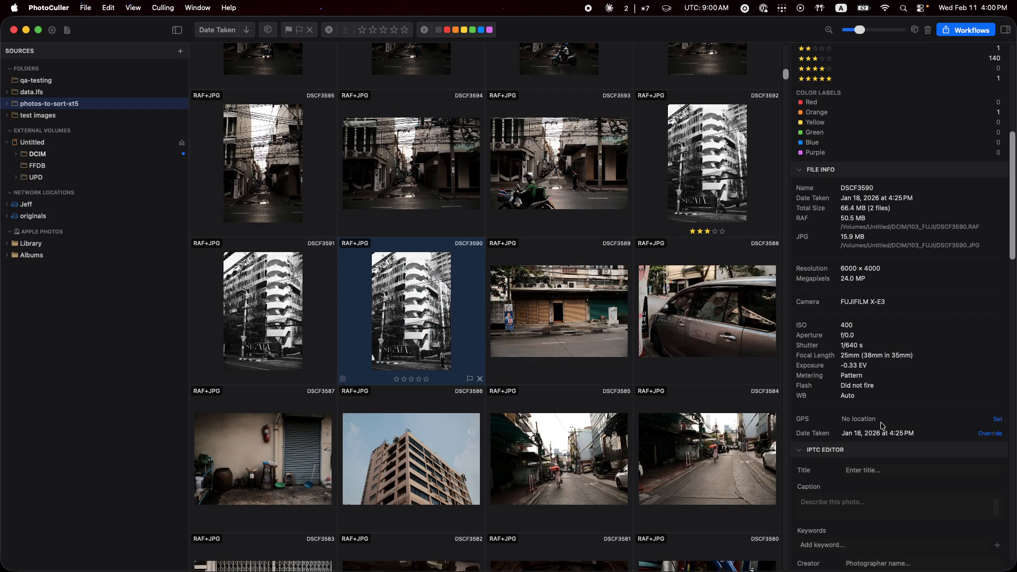
pyautogui.click(990, 433)
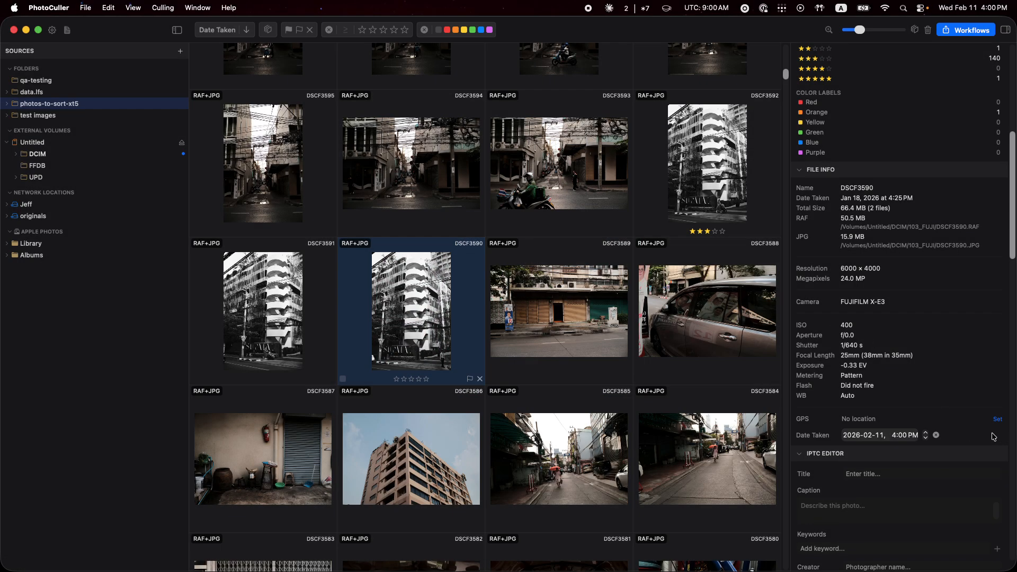
pyautogui.click(935, 434)
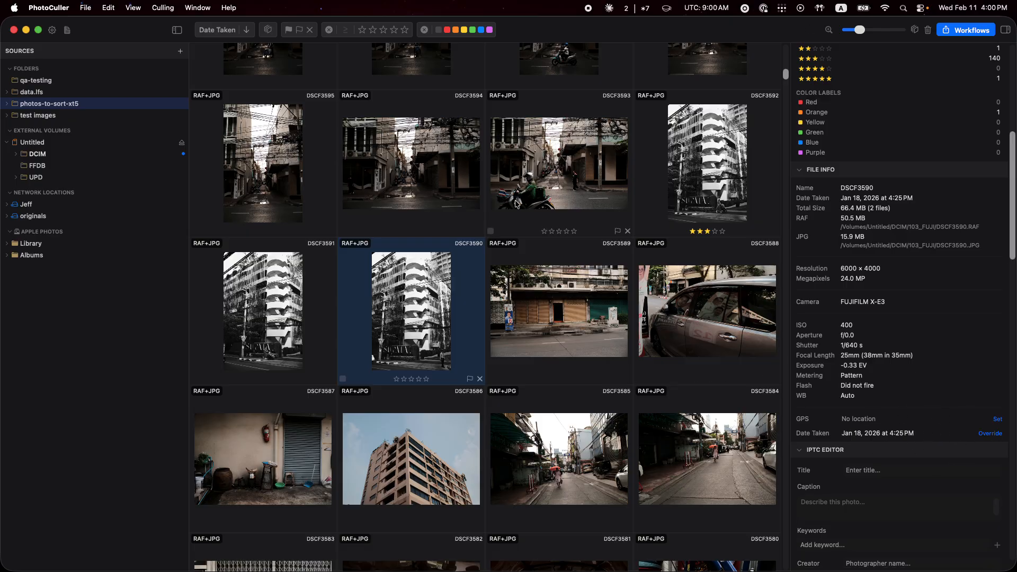
# Select photos DSCF3595 through DSCF3588 and try out the batch GPS and Date Offset EXIF corrections.
pyautogui.click(287, 185)
pyautogui.keyDown('shift'); pyautogui.click(726, 331); pyautogui.keyUp('shift')
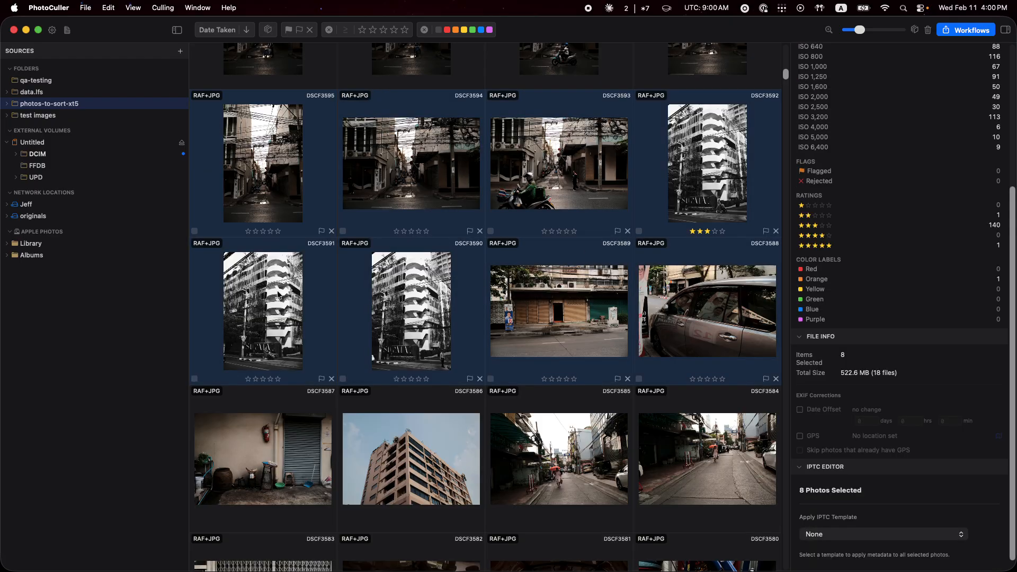
pyautogui.click(800, 436)
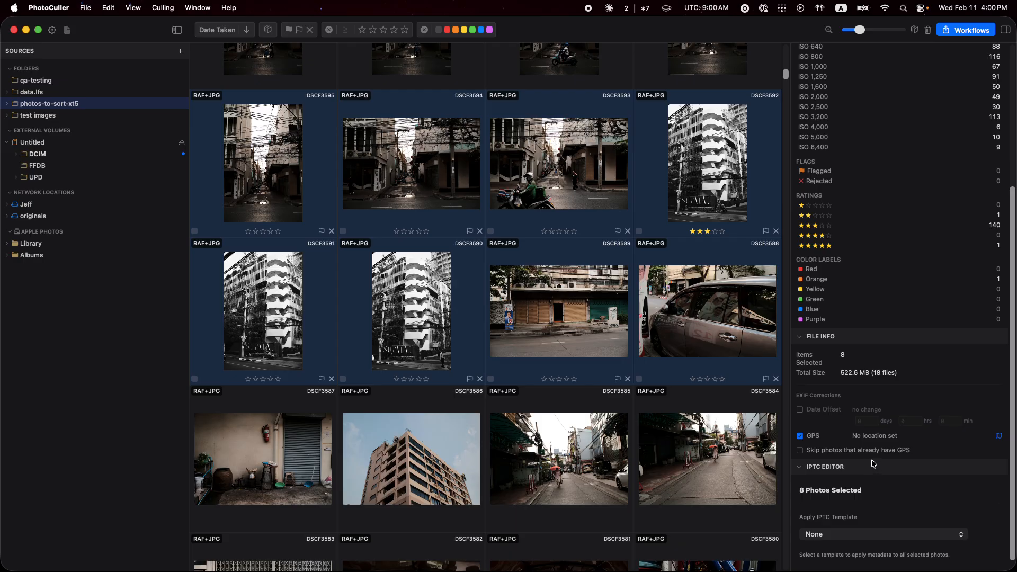
pyautogui.click(799, 436)
pyautogui.click(800, 410)
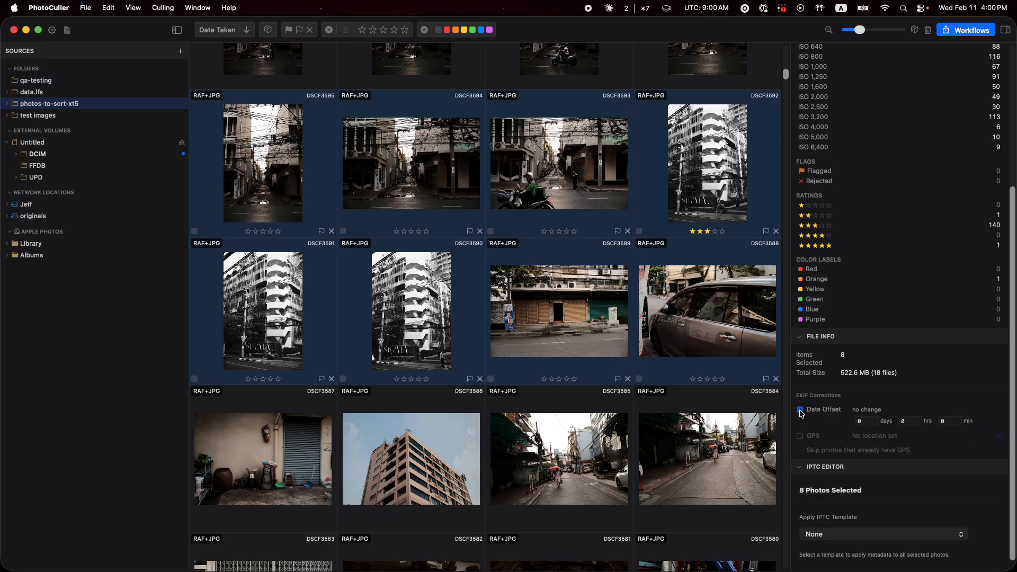
# Reselect photos DSCF3595 through DSCF3588 to view their batch options, and finish with only DSCF3586 selected.
pyautogui.click(437, 408)
pyautogui.click(433, 220)
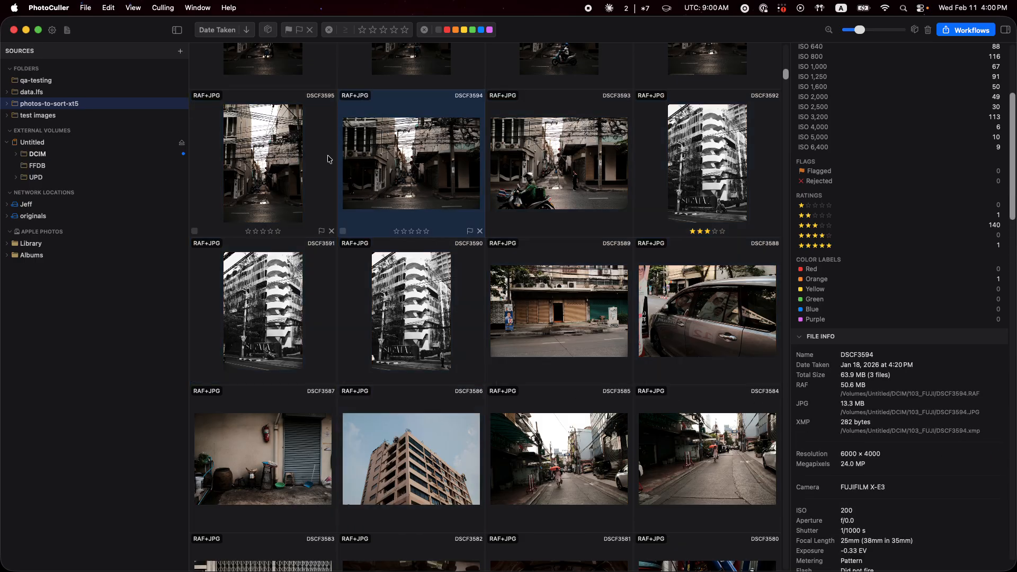
pyautogui.press('Left')
pyautogui.keyDown('shift'); pyautogui.click(762, 334); pyautogui.keyUp('shift')
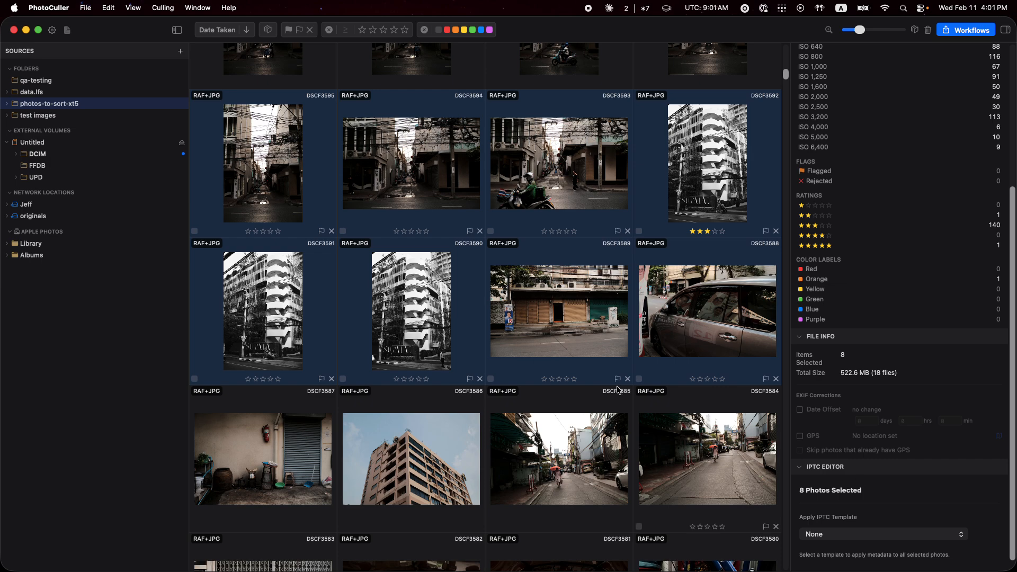
pyautogui.click(418, 459)
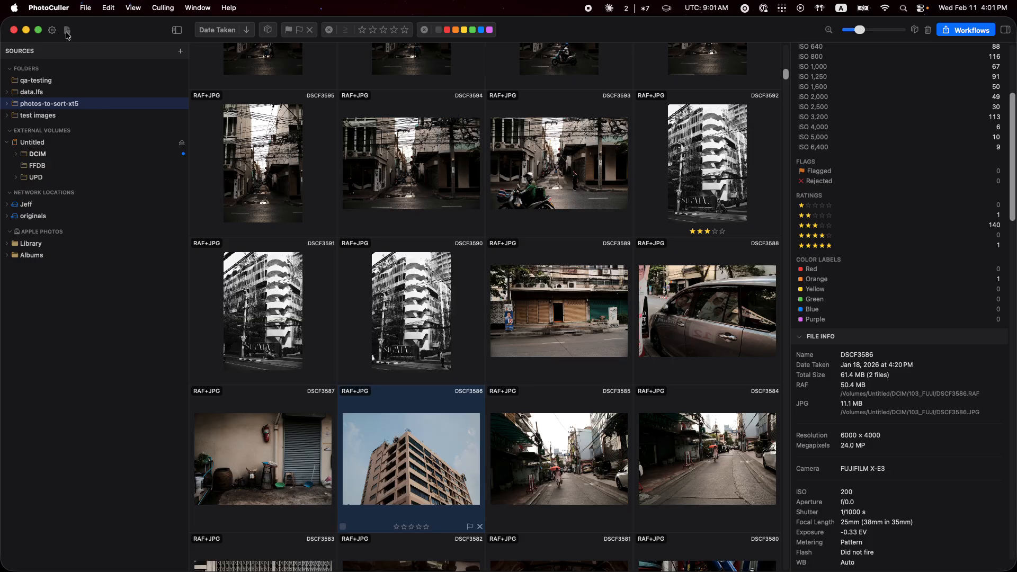
# Open the IPTC templates and look over the "Apply Copyright and Camera Model Keyword" template.
pyautogui.click(67, 31)
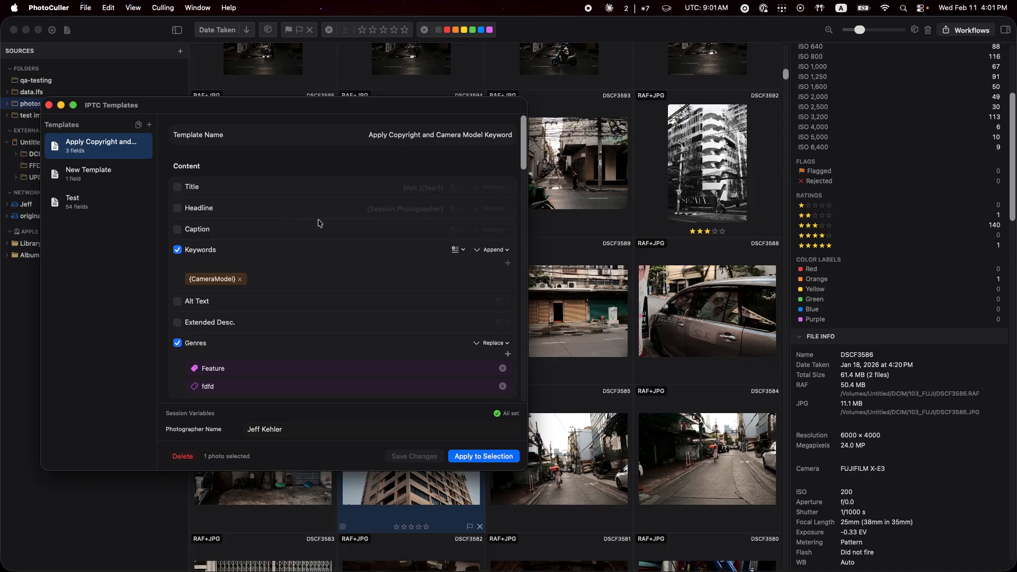
pyautogui.tripleClick(422, 135)
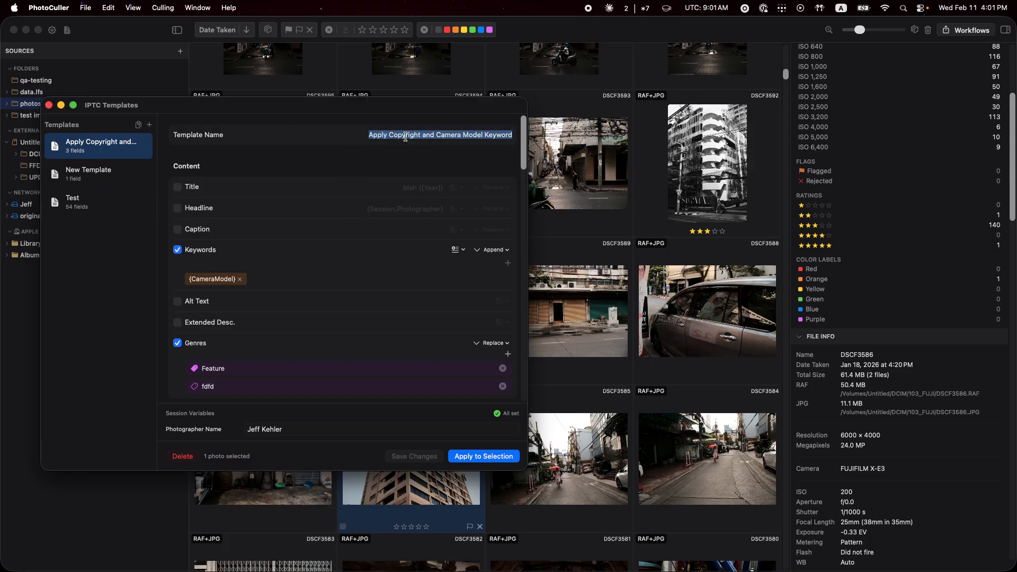
pyautogui.click(403, 135)
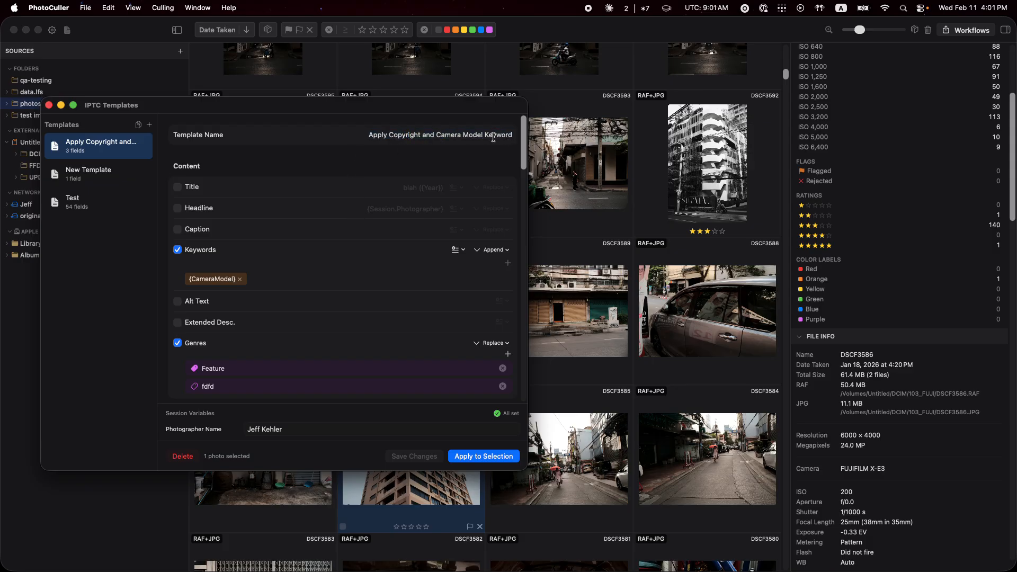
pyautogui.scroll(-2, 262, 237)
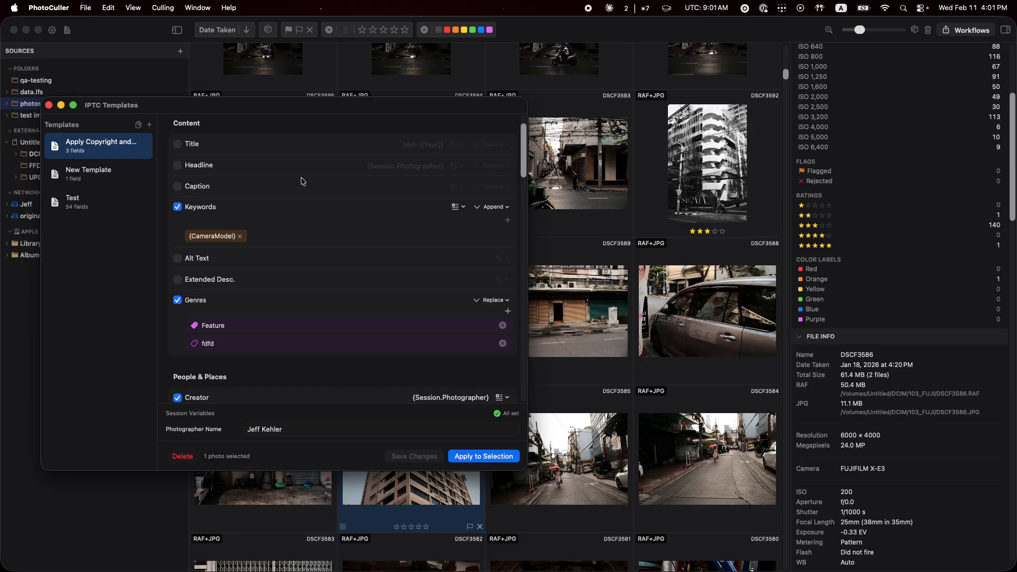
# Add the keyword "Testing" to the template's Keywords field and remove it again.
pyautogui.click(496, 222)
pyautogui.write('Testing')
pyautogui.press('Return')
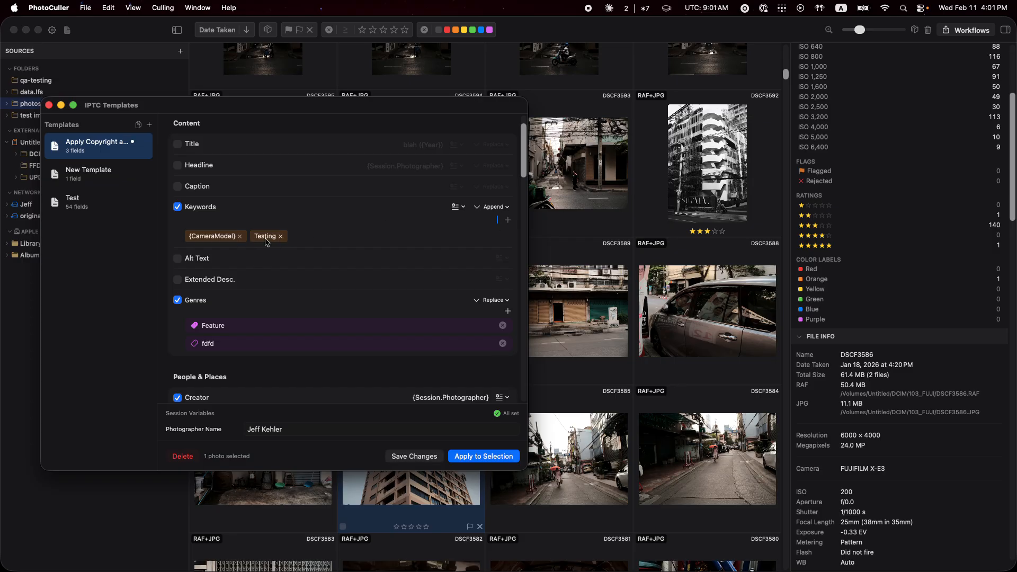
pyautogui.click(499, 208)
pyautogui.click(350, 243)
pyautogui.click(282, 236)
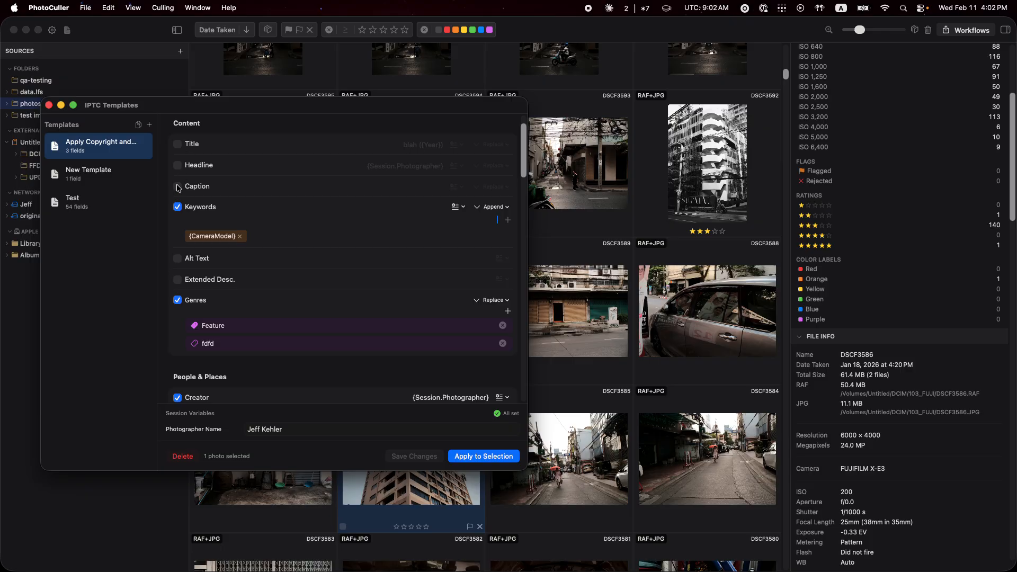
# Enable the template's Title field and delete "blah" from its text, keeping the {{Year}} variable.
pyautogui.click(178, 144)
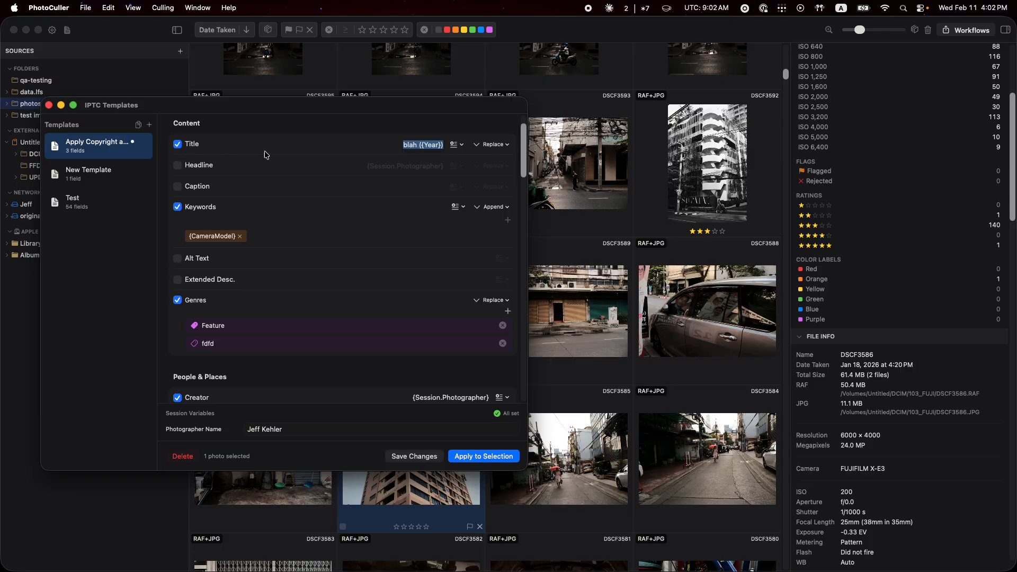
pyautogui.click(492, 149)
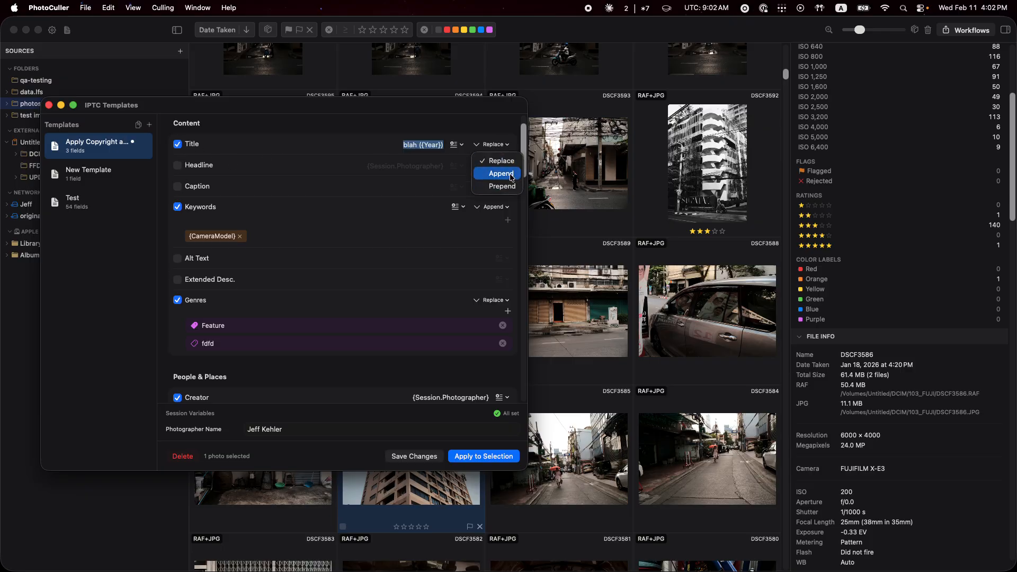
pyautogui.click(423, 142)
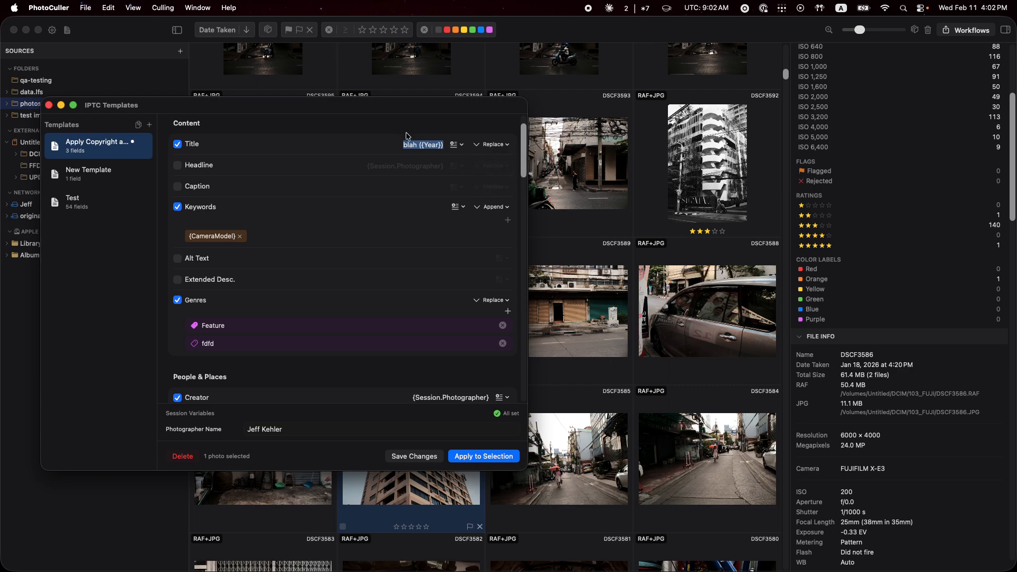
pyautogui.click(423, 143)
pyautogui.doubleClick(410, 144)
pyautogui.press('BackSpace')
# View the variable categories available for the Title field, disable that field and save the template.
pyautogui.click(457, 144)
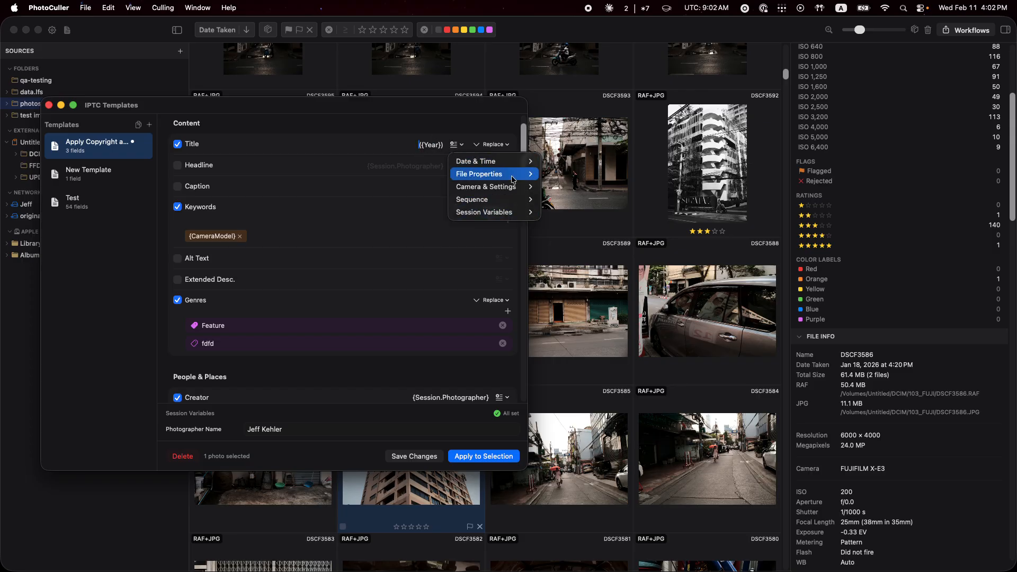
pyautogui.moveTo(500, 174)
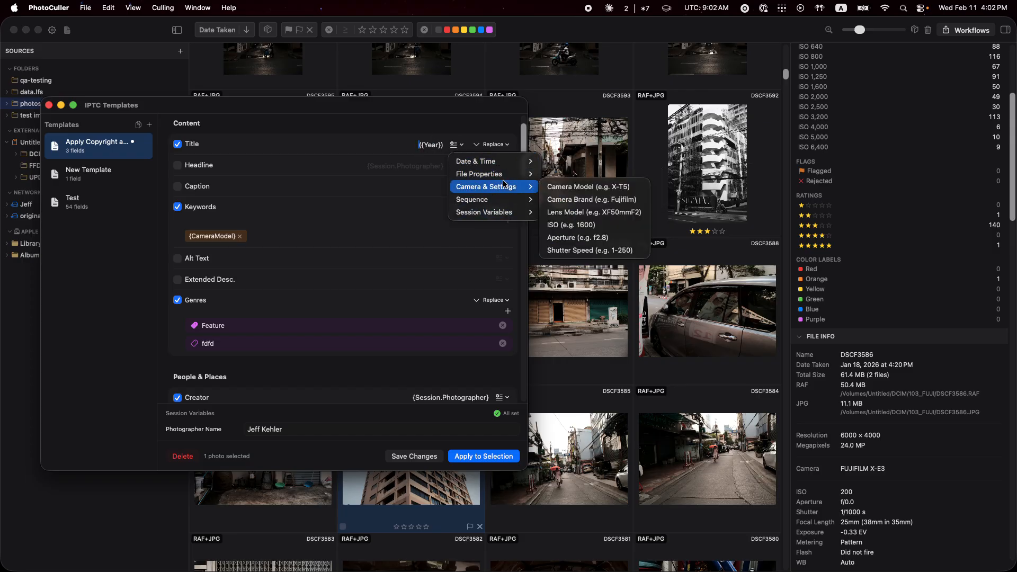
pyautogui.click(402, 146)
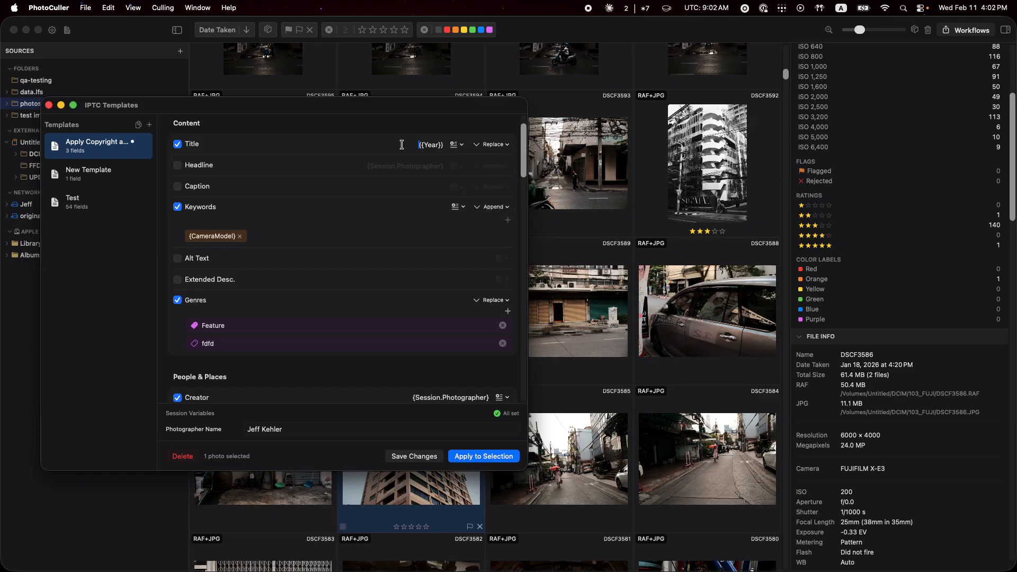
pyautogui.click(177, 144)
pyautogui.scroll(-1, 353, 267)
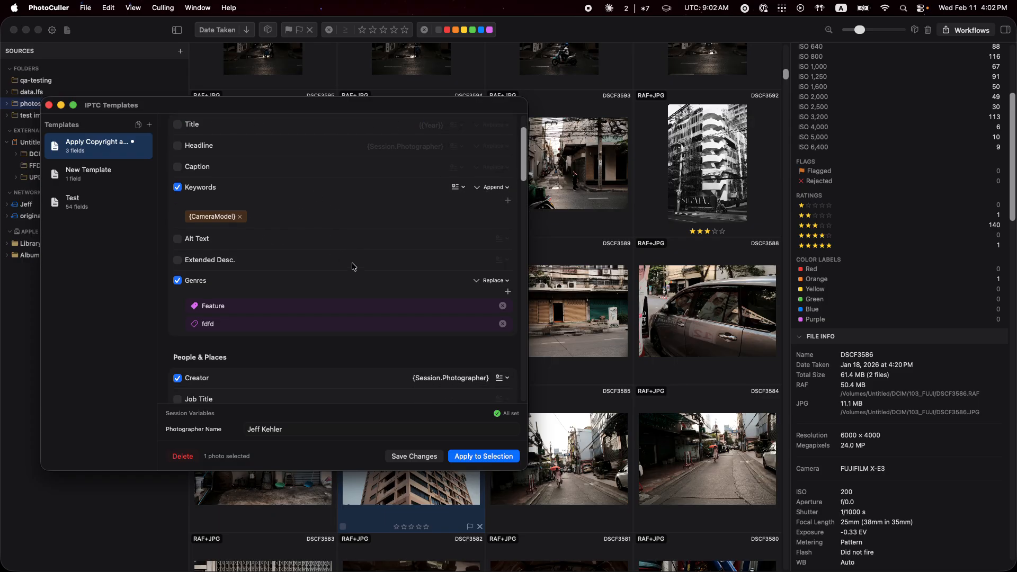
pyautogui.click(411, 459)
# Examine the template's fields from People & Places through AI / Source, plus the Photographer Name session variable behind Creator.
pyautogui.scroll(-3, 340, 265)
pyautogui.scroll(4, 340, 266)
pyautogui.scroll(-8, 340, 264)
pyautogui.scroll(-15, 340, 264)
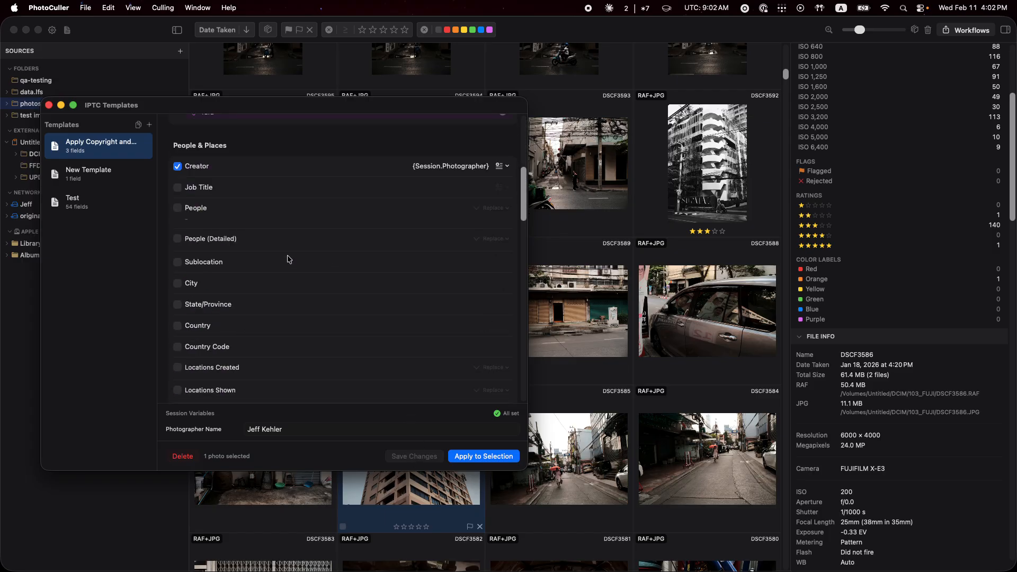
pyautogui.scroll(-15, 244, 273)
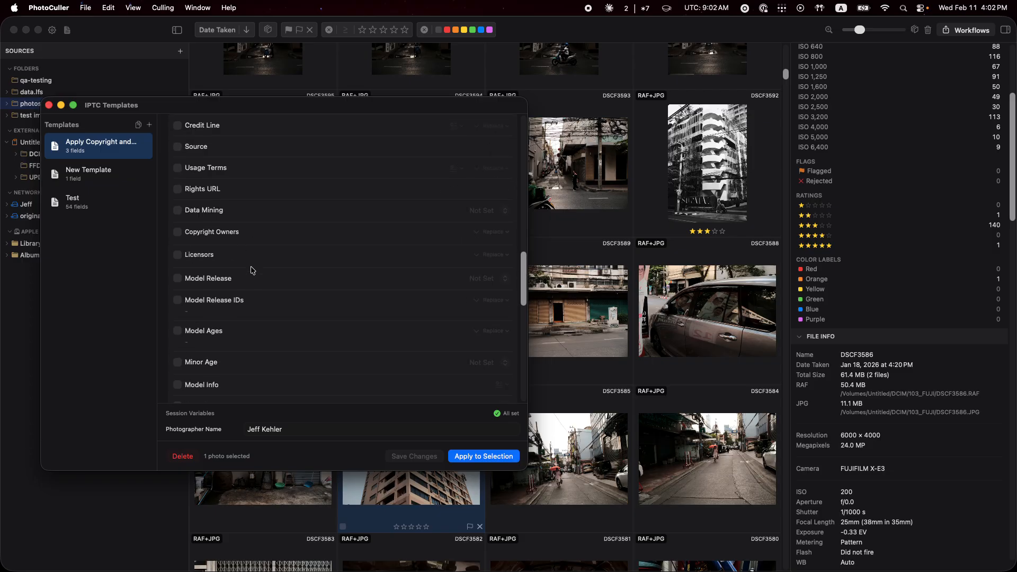
pyautogui.scroll(-3, 256, 268)
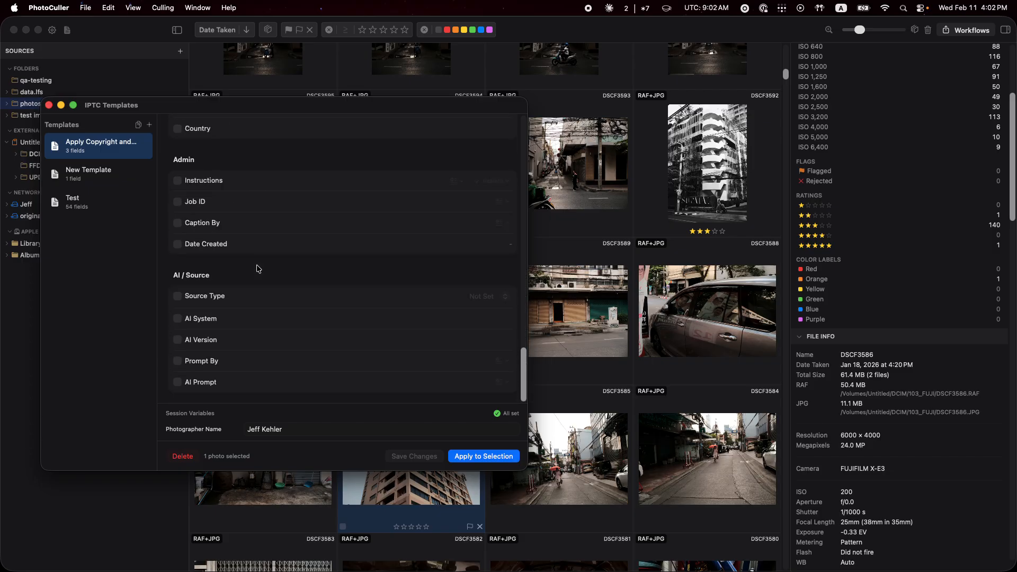
pyautogui.scroll(12, 309, 272)
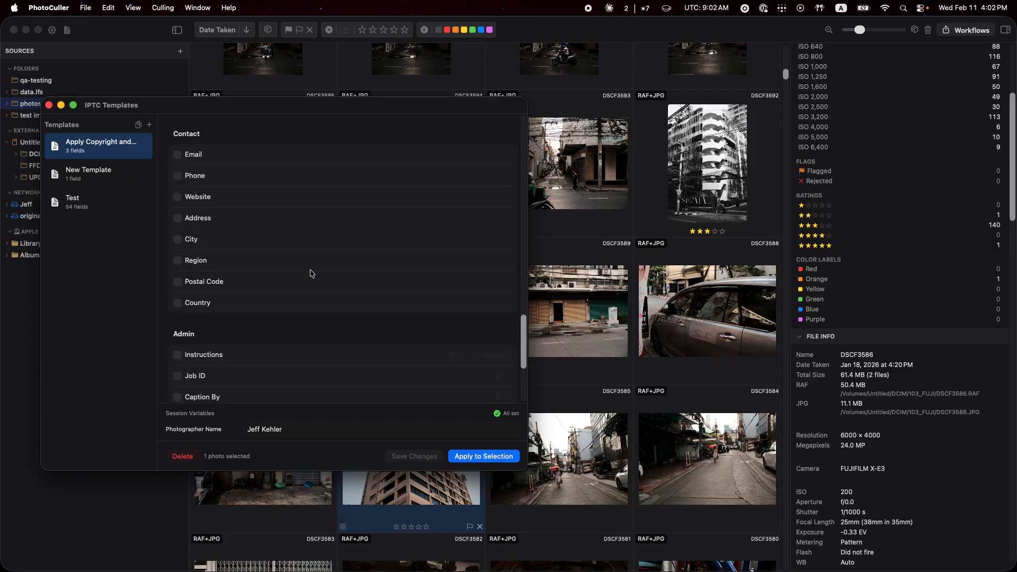
pyautogui.scroll(5, 520, 308)
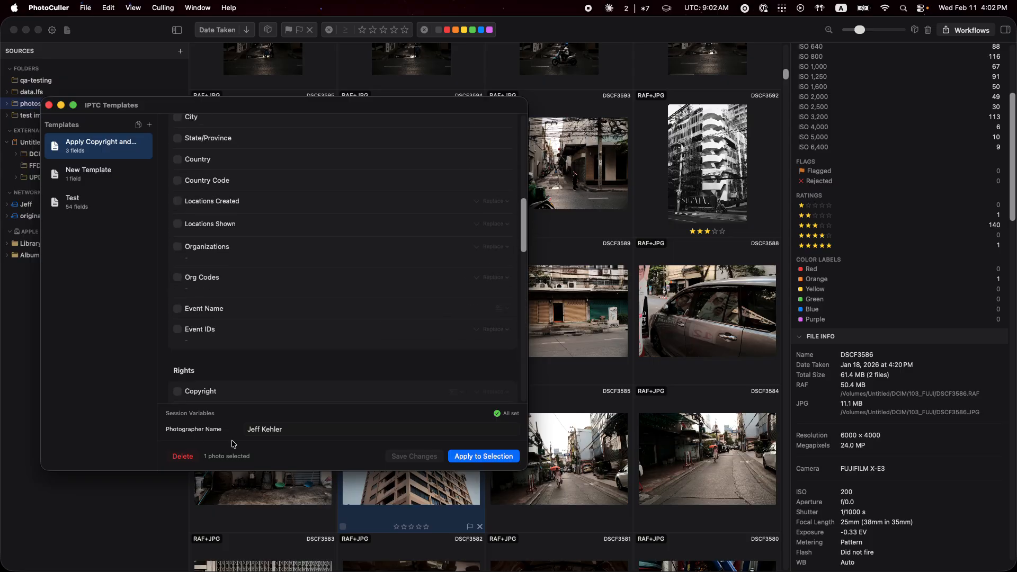
pyautogui.scroll(10, 323, 398)
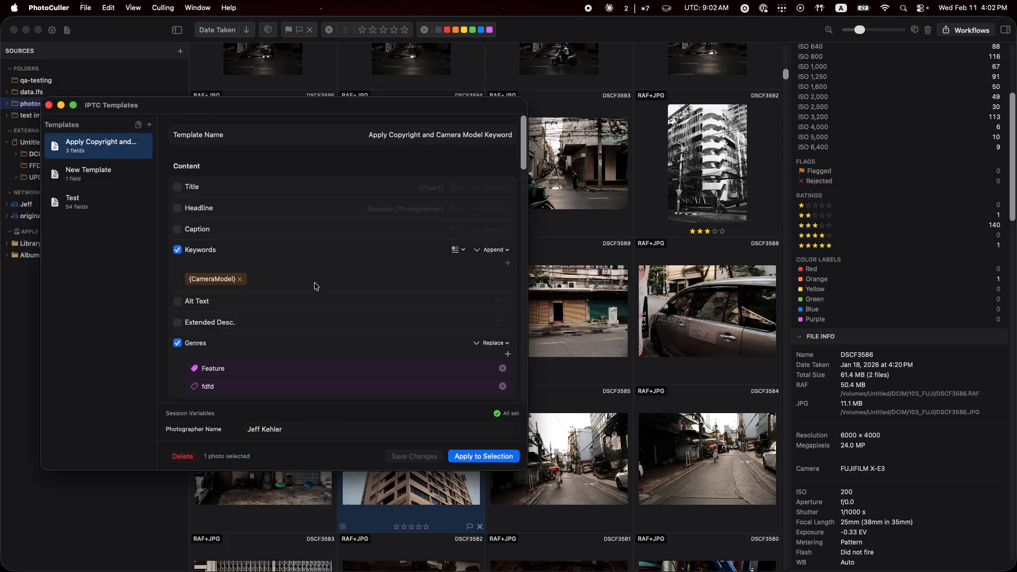
pyautogui.scroll(-4, 206, 350)
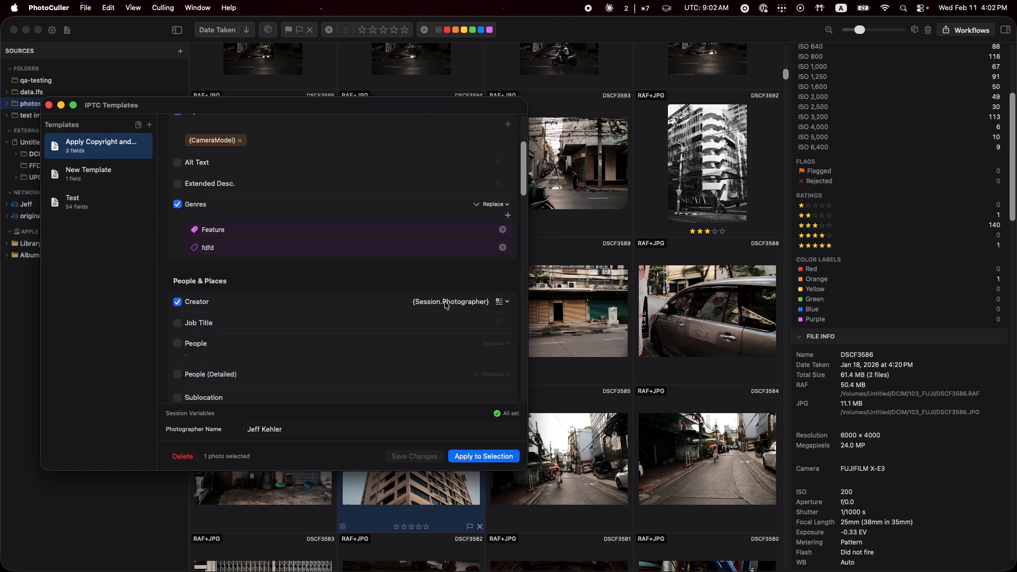
pyautogui.click(296, 428)
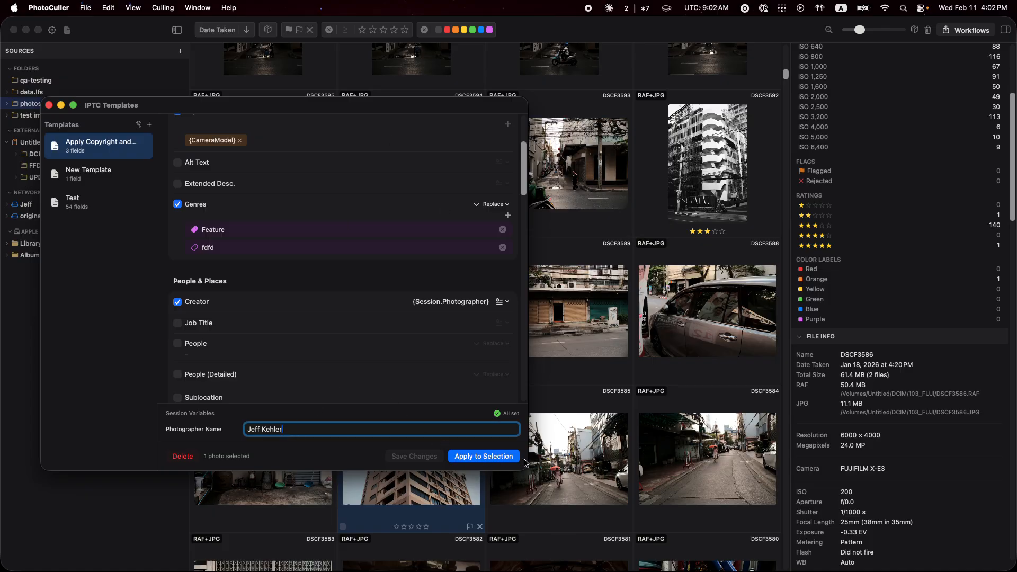
# Shrink the IPTC Templates window, move it aside, and select photos DSCF3595 through DSCF3587 in the grid.
pyautogui.moveTo(526, 465); pyautogui.dragTo(414, 440)
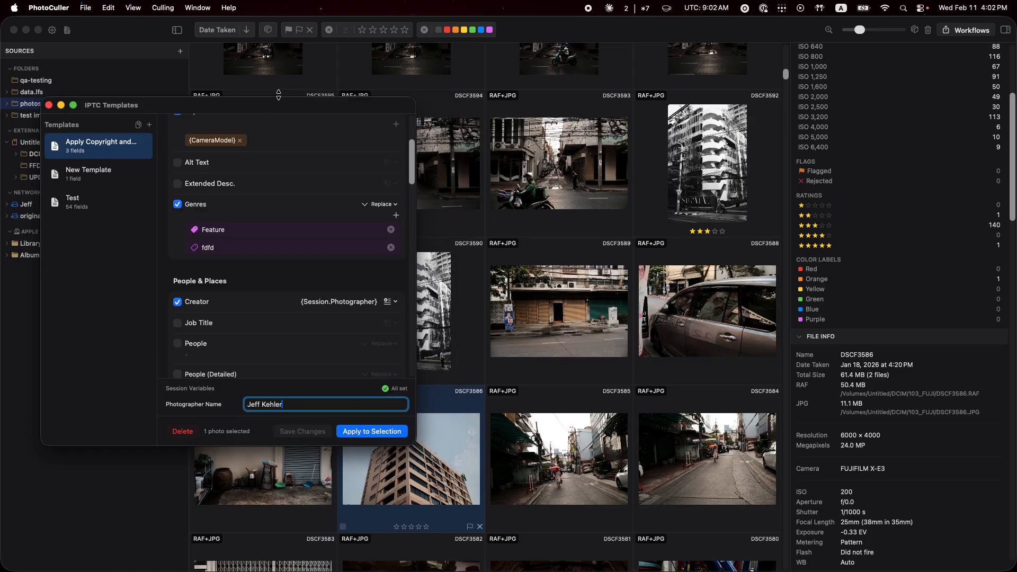
pyautogui.moveTo(268, 108); pyautogui.dragTo(690, 123)
pyautogui.click(299, 182)
pyautogui.scroll(-2, 299, 182)
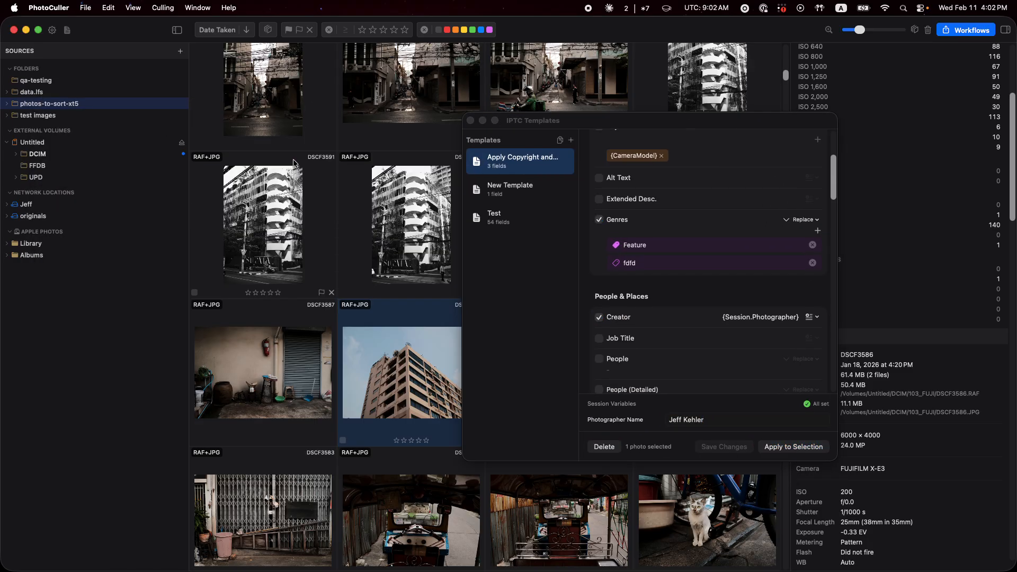
pyautogui.scroll(2, 299, 182)
pyautogui.click(265, 192)
pyautogui.scroll(-2, 275, 212)
pyautogui.keyDown('shift'); pyautogui.click(302, 360); pyautogui.keyUp('shift')
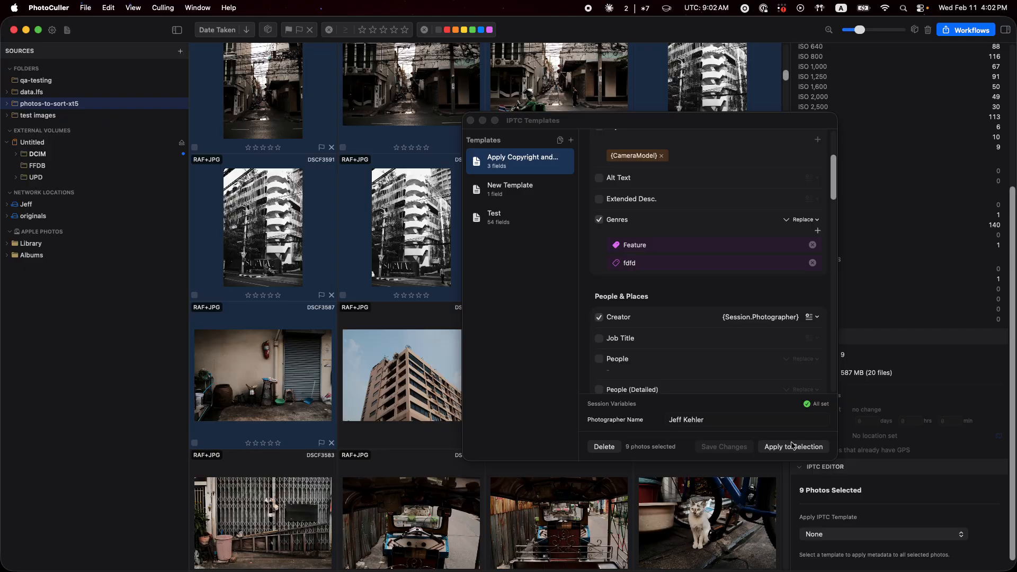
# Close the IPTC Templates window and view the templates offered for the selected photos without applying one.
pyautogui.scroll(5, 662, 221)
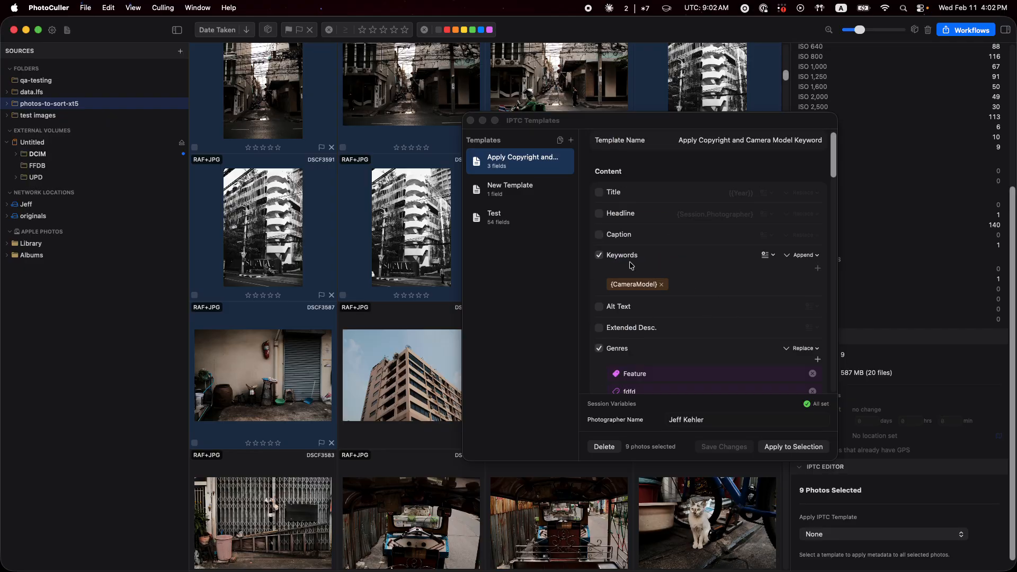
pyautogui.click(470, 122)
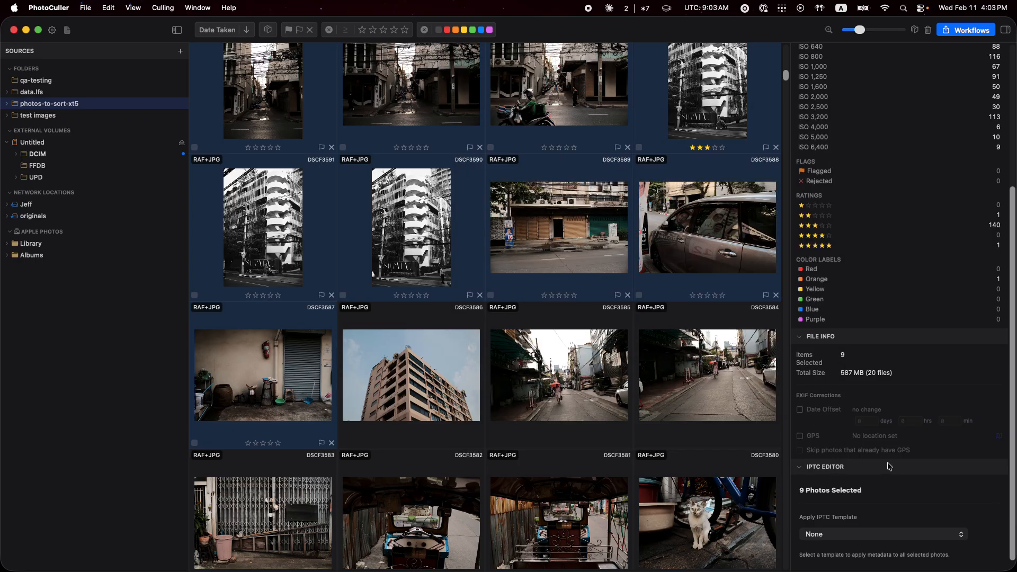
pyautogui.click(843, 535)
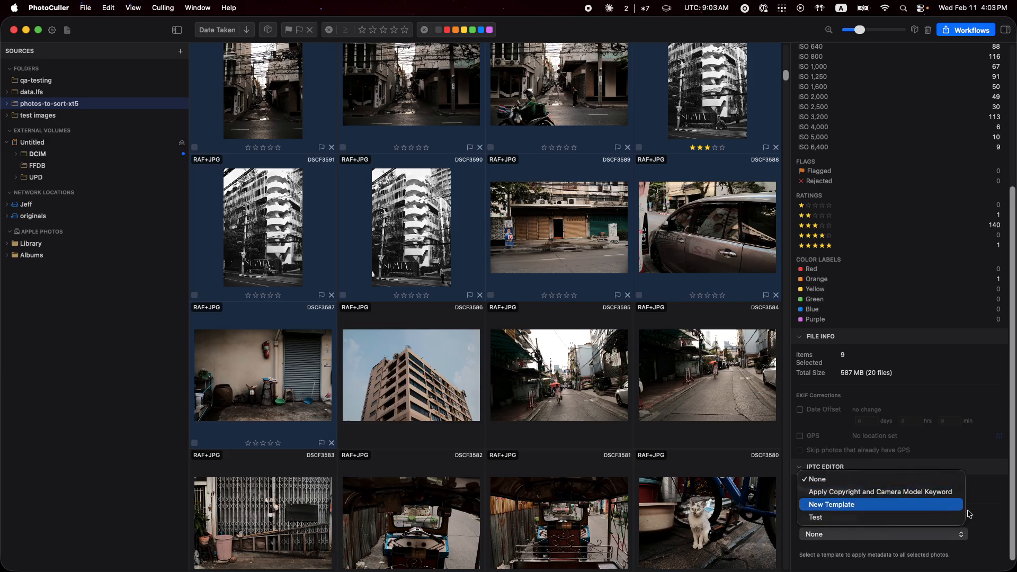
pyautogui.click(985, 515)
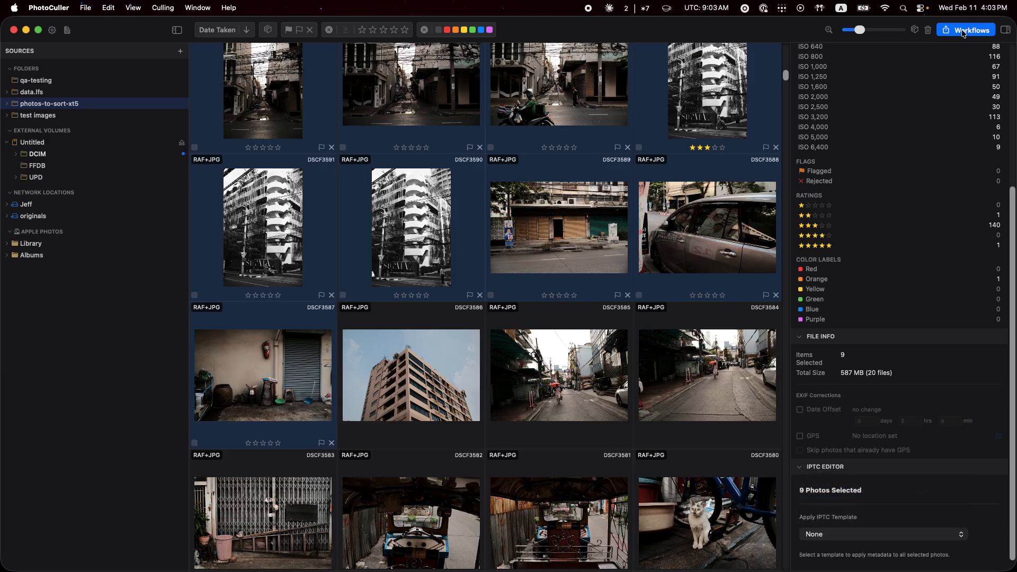
# Select only photo DSCF3586, enter "Test caption" as its IPTC caption and add the keyword "TEst".
pyautogui.click(442, 384)
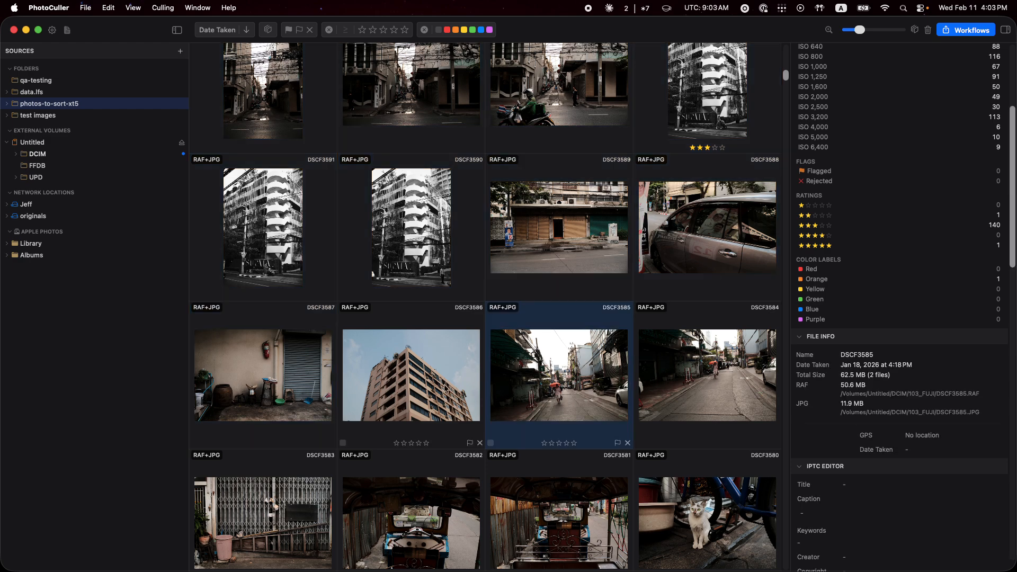
pyautogui.click(552, 386)
pyautogui.click(432, 383)
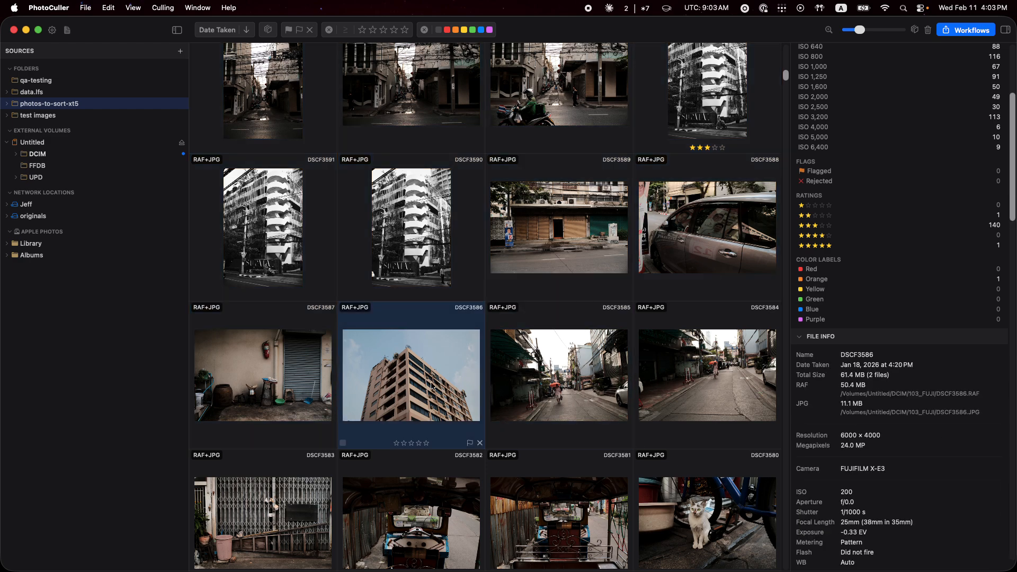
pyautogui.scroll(-7, 862, 397)
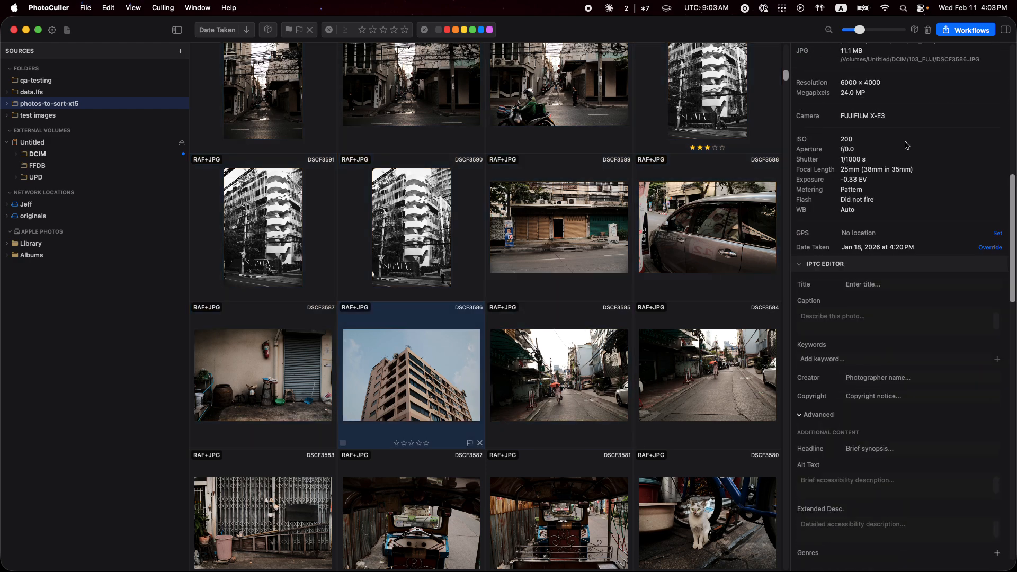
pyautogui.scroll(-2, 810, 265)
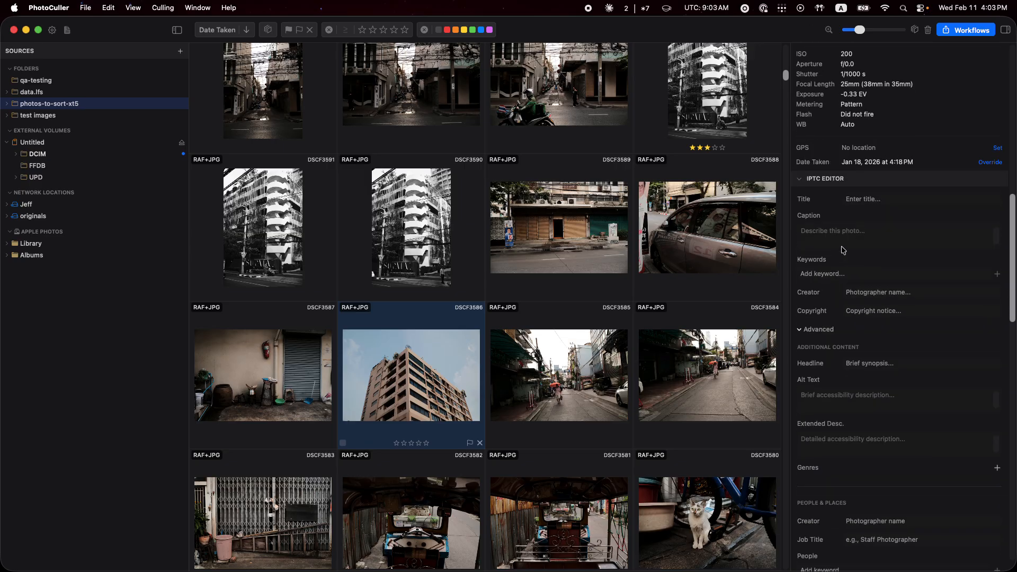
pyautogui.scroll(-1, 872, 232)
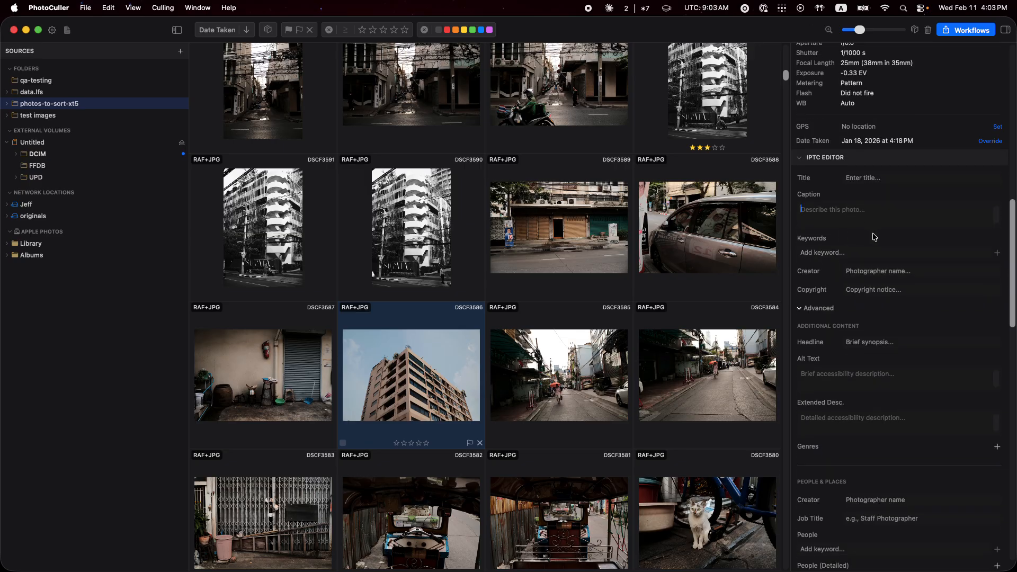
pyautogui.write('Test caption')
pyautogui.click(841, 249)
pyautogui.write('TEst')
pyautogui.press('Return')
pyautogui.scroll(-4, 887, 275)
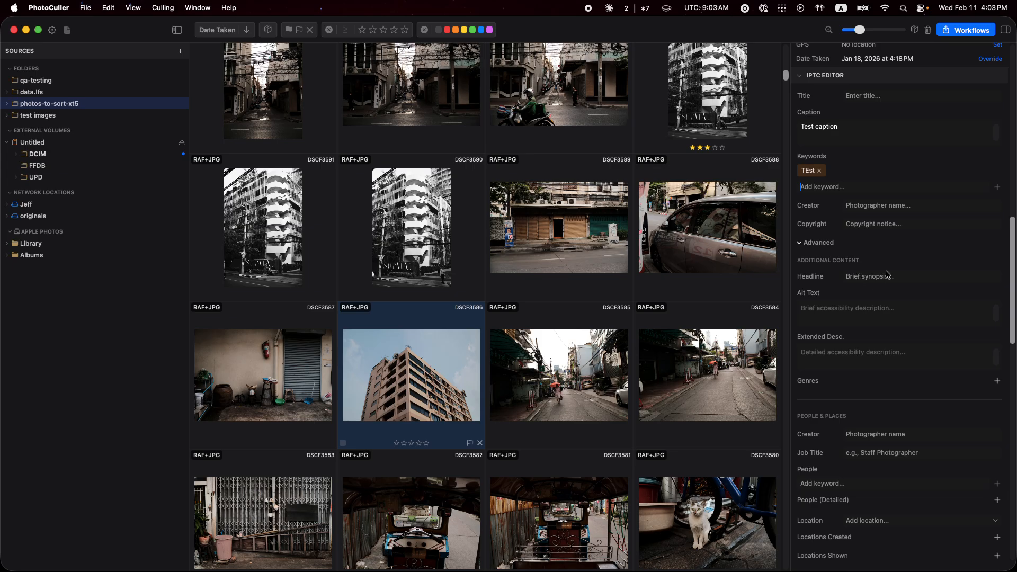
pyautogui.scroll(2, 878, 276)
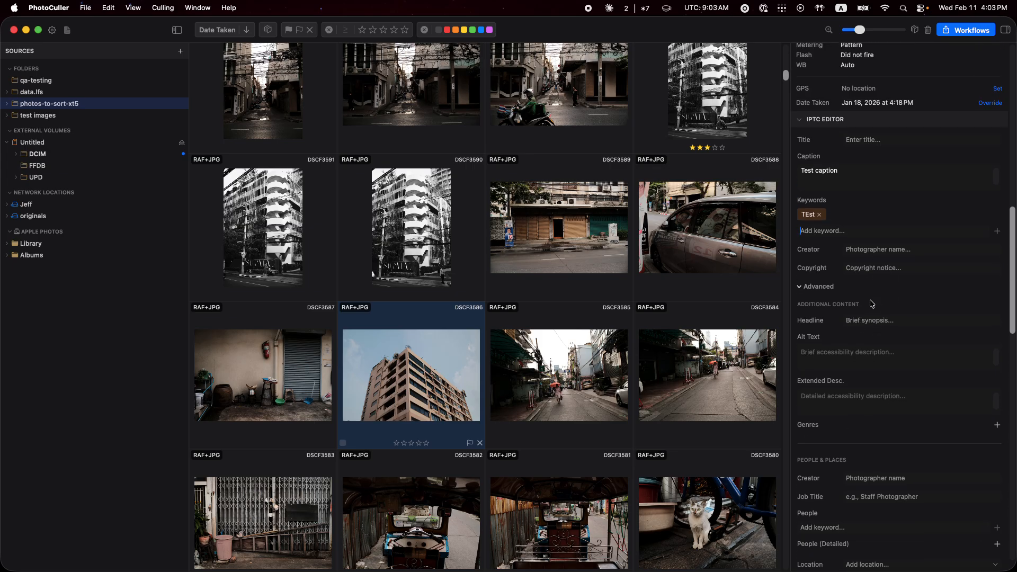
# Collapse the advanced fields in the IPTC editor and select photo DSCF3589 in the grid.
pyautogui.click(800, 287)
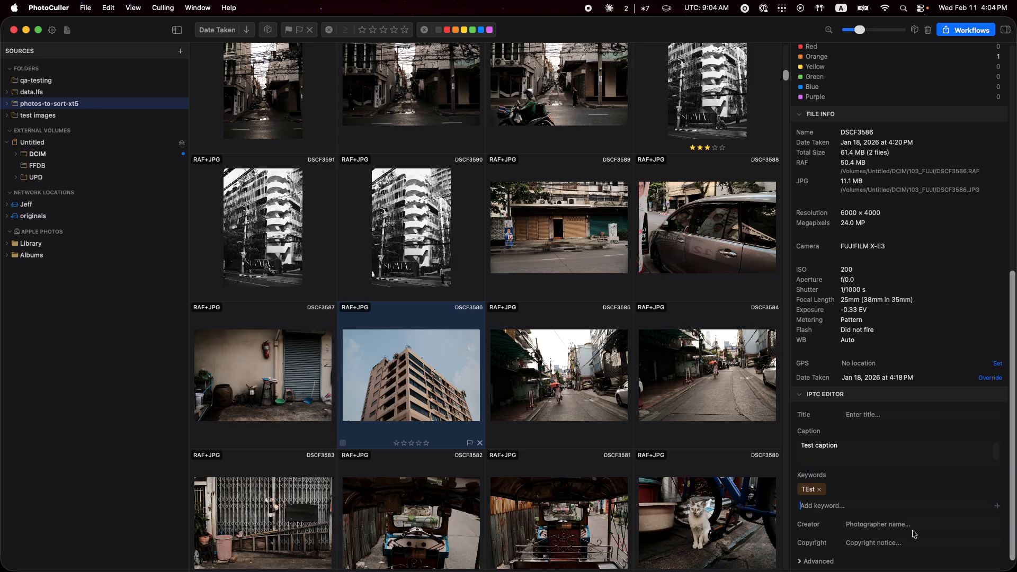
pyautogui.click(496, 212)
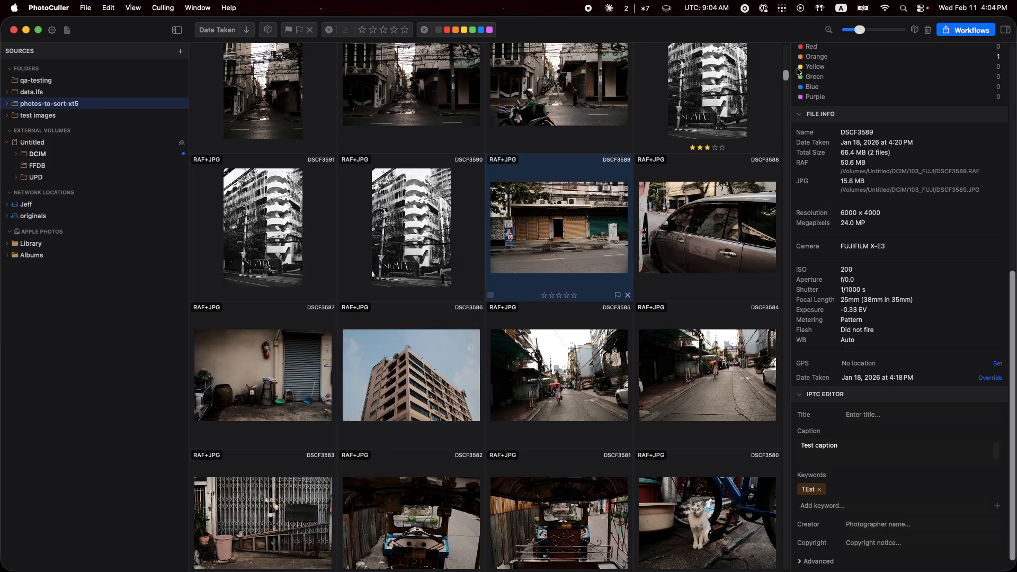
# Examine a new workflow's filter, destination and IPTC template options, and close it and the Workflows dialog without saving.
pyautogui.click(965, 30)
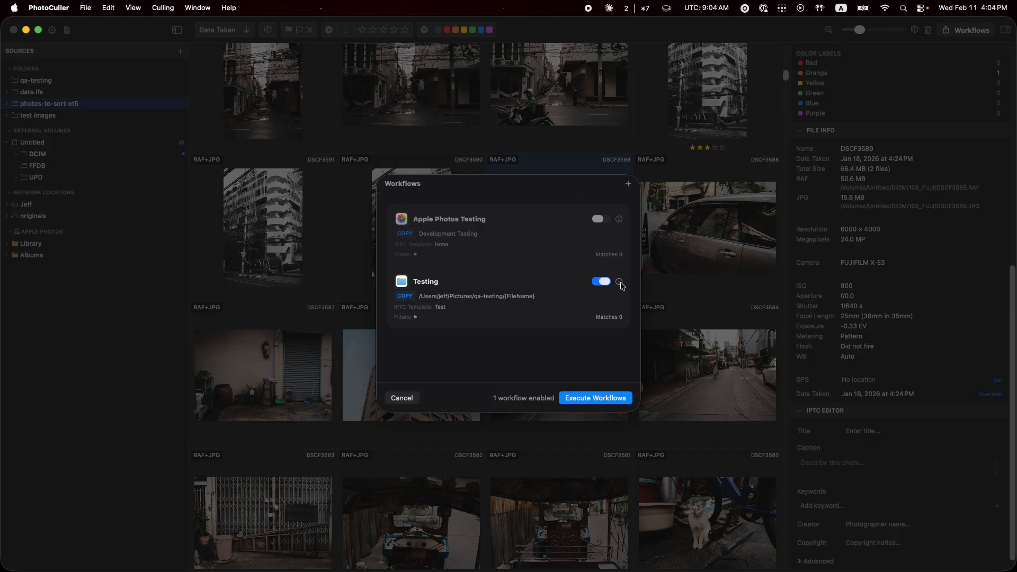
pyautogui.click(629, 186)
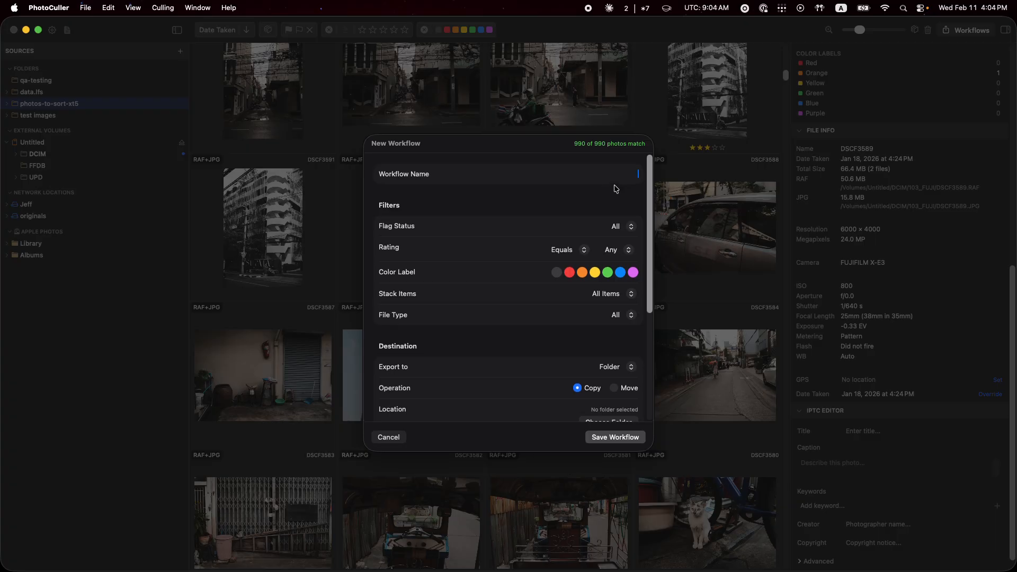
pyautogui.scroll(-3, 540, 265)
pyautogui.scroll(-5, 539, 262)
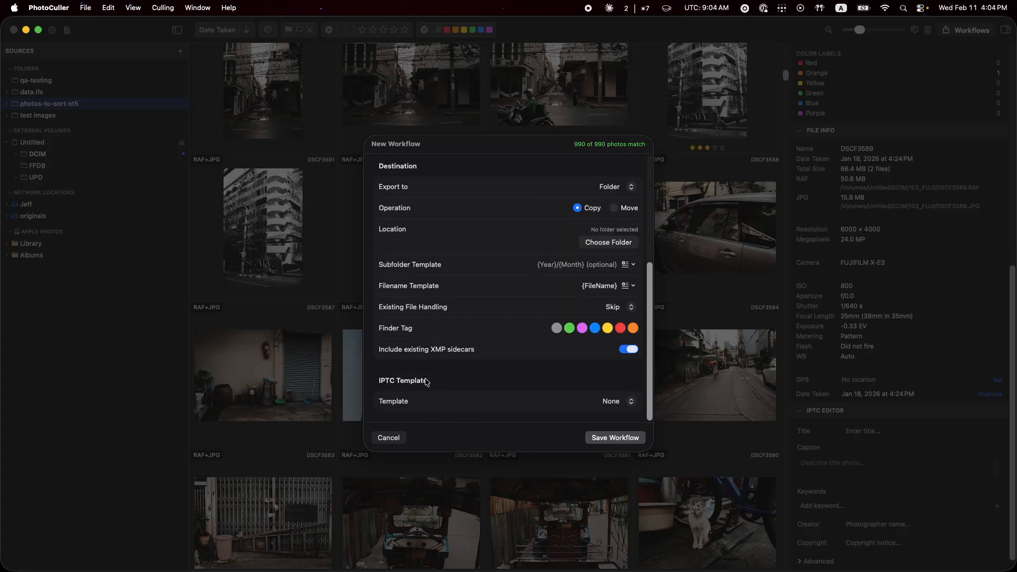
pyautogui.click(617, 401)
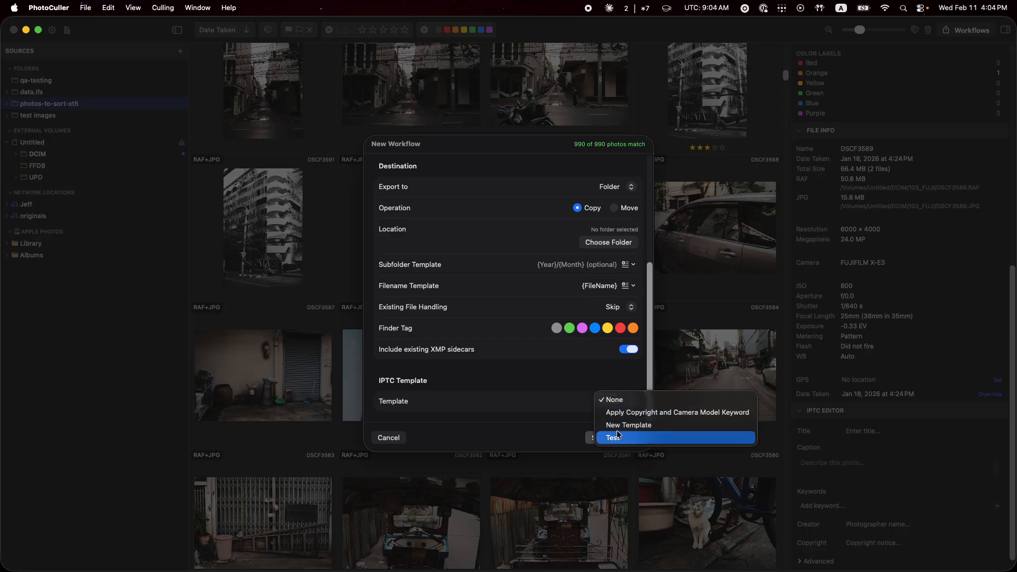
pyautogui.click(557, 388)
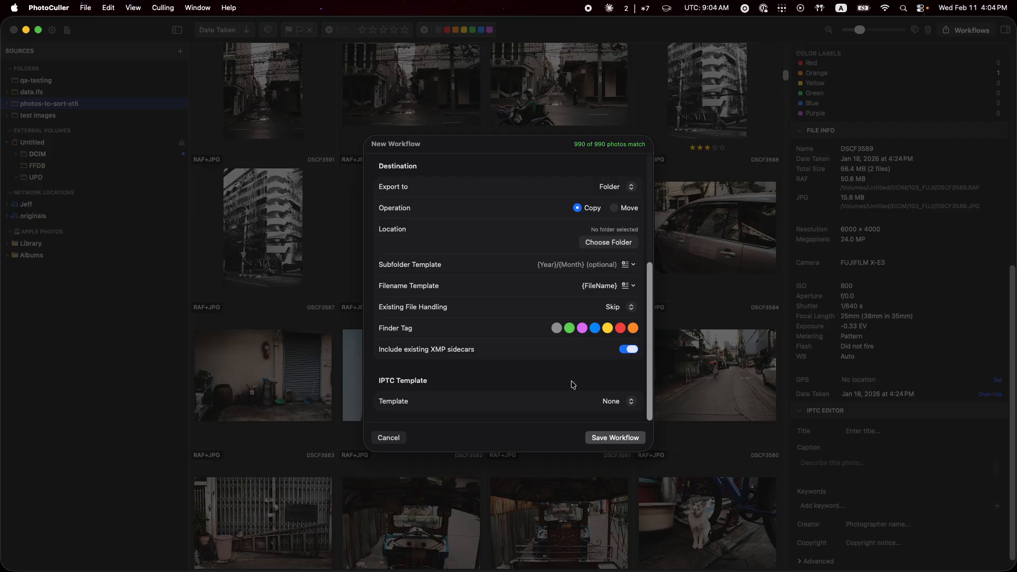
pyautogui.scroll(5, 511, 302)
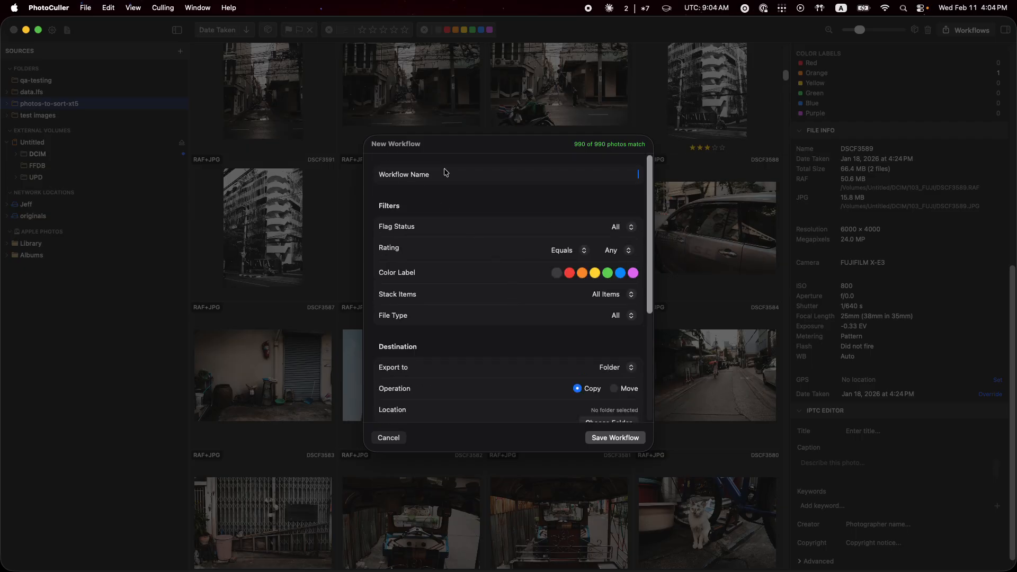
pyautogui.press('Escape')
pyautogui.press('Escape')
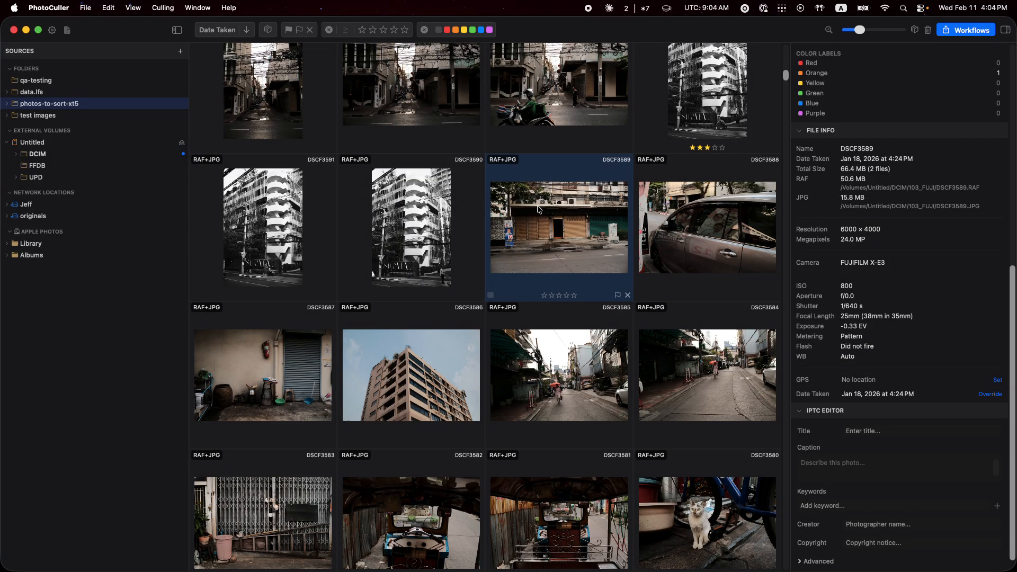